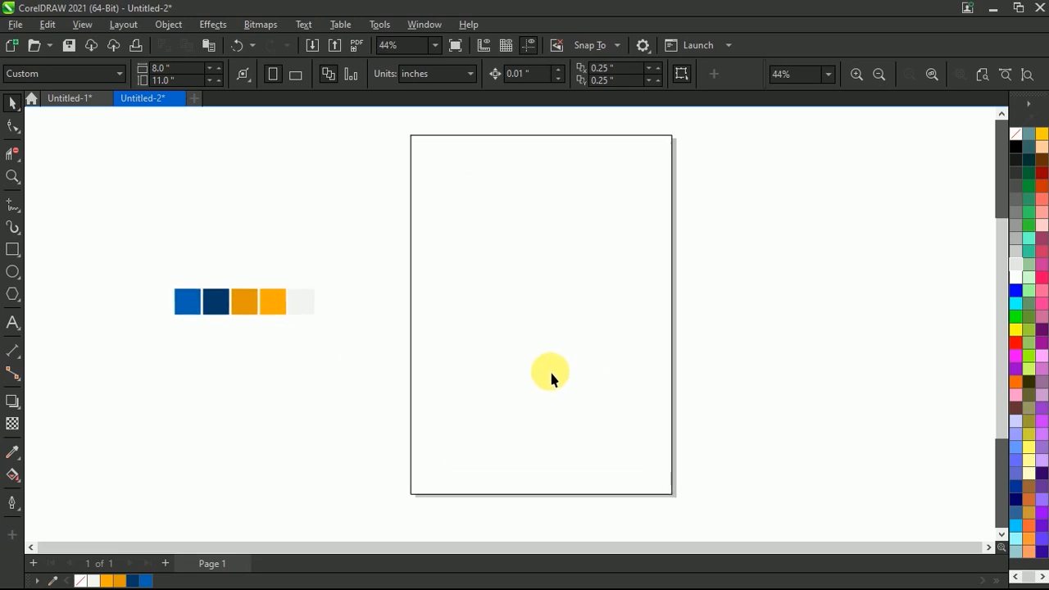
- Draw an ellipse, rotate it 15 degrees and place it over the page's upper-left corner, about 8.8 by 5.3 inches overall
{"action": "left_click", "coordinate": [981, 77]}
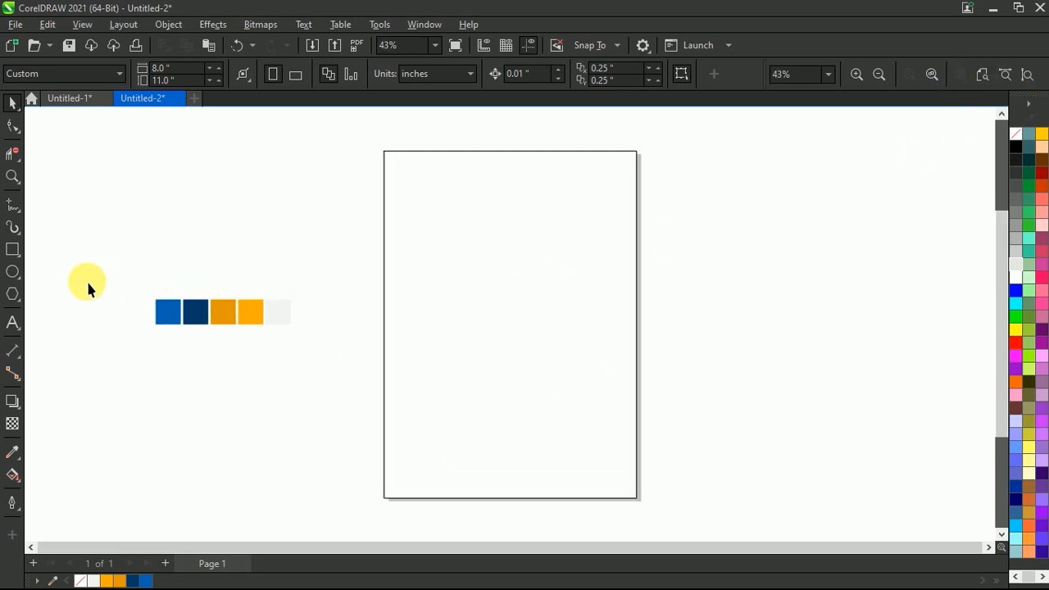
{"action": "left_click", "coordinate": [22, 276]}
{"action": "left_click_drag", "start_coordinate": [336, 212], "coordinate": [630, 377]}
{"action": "left_click", "coordinate": [523, 300]}
{"action": "left_click_drag", "start_coordinate": [626, 200], "coordinate": [610, 171]}
{"action": "left_click", "coordinate": [680, 193]}
{"action": "left_click", "coordinate": [482, 278]}
{"action": "left_click_drag", "start_coordinate": [482, 279], "coordinate": [446, 166]}
{"action": "scroll", "coordinate": [450, 197], "scroll_direction": "down", "scroll_amount": 2}
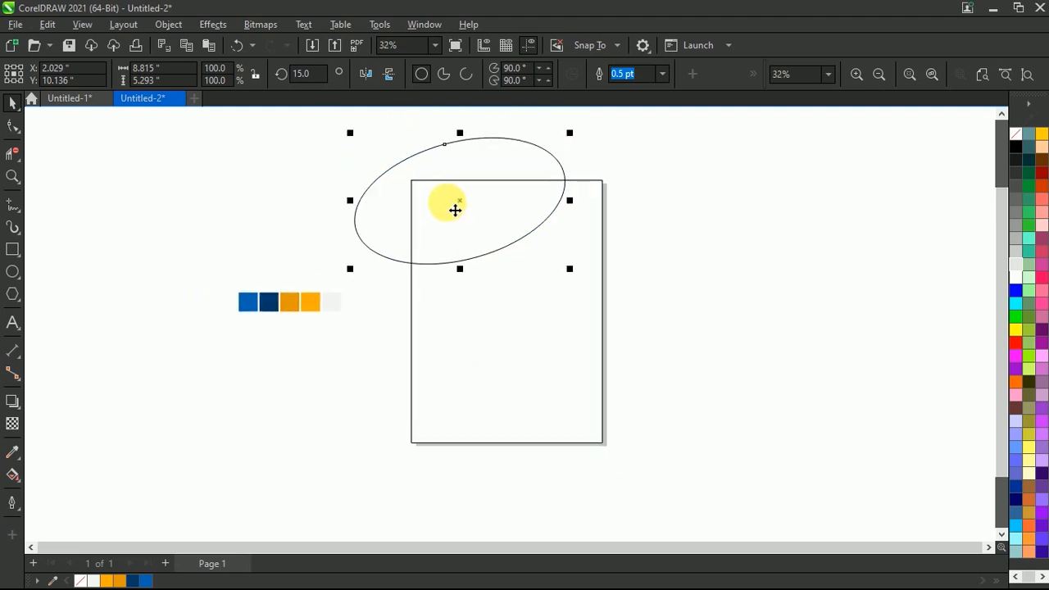
- Enlarge the ellipse to 105 percent and tilt it further to about 23.8 degrees
{"action": "scroll", "coordinate": [454, 210], "scroll_direction": "up", "scroll_amount": 1}
{"action": "left_click_drag", "start_coordinate": [336, 131], "coordinate": [327, 135]}
{"action": "left_click", "coordinate": [287, 156]}
{"action": "left_click", "coordinate": [443, 207]}
{"action": "left_click_drag", "start_coordinate": [586, 283], "coordinate": [596, 292]}
{"action": "scroll", "coordinate": [595, 292], "scroll_direction": "up", "scroll_amount": 1}
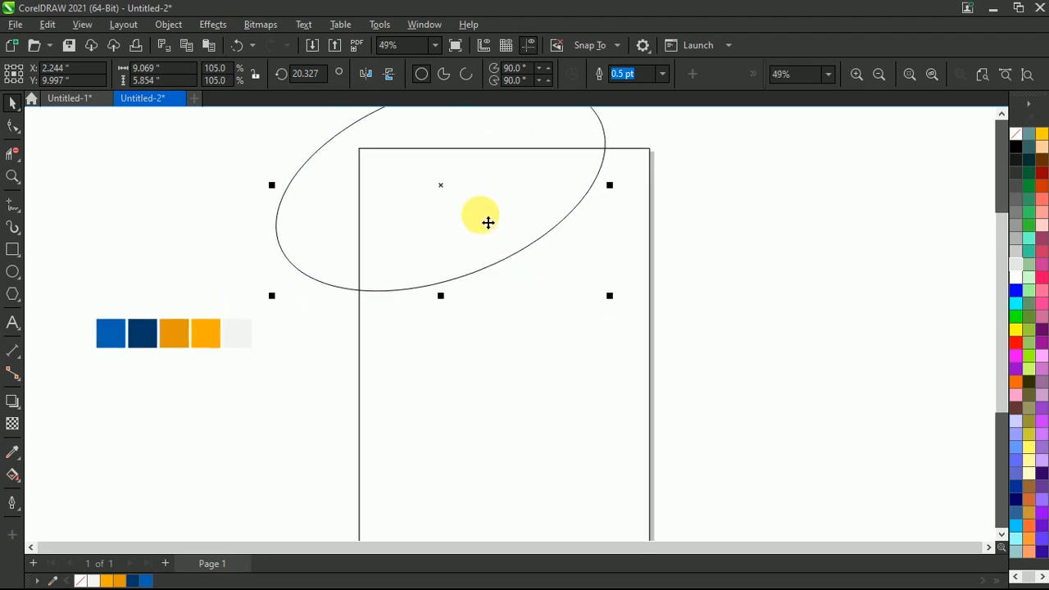
{"action": "left_click", "coordinate": [477, 231]}
{"action": "left_click_drag", "start_coordinate": [271, 300], "coordinate": [282, 309]}
{"action": "left_click", "coordinate": [721, 257]}
- Duplicate the tilted ellipse with a slight sideways offset so the two outlines overlap across the page's upper-left corner
{"action": "scroll", "coordinate": [338, 252], "scroll_direction": "down", "scroll_amount": 1}
{"action": "scroll", "coordinate": [392, 227], "scroll_direction": "up", "scroll_amount": 1}
{"action": "left_click_drag", "start_coordinate": [391, 219], "coordinate": [405, 233]}
{"action": "scroll", "coordinate": [426, 221], "scroll_direction": "up", "scroll_amount": 1}
{"action": "left_click_drag", "start_coordinate": [454, 208], "coordinate": [429, 203]}
{"action": "left_click", "coordinate": [567, 284]}
{"action": "scroll", "coordinate": [568, 285], "scroll_direction": "down", "scroll_amount": 1}
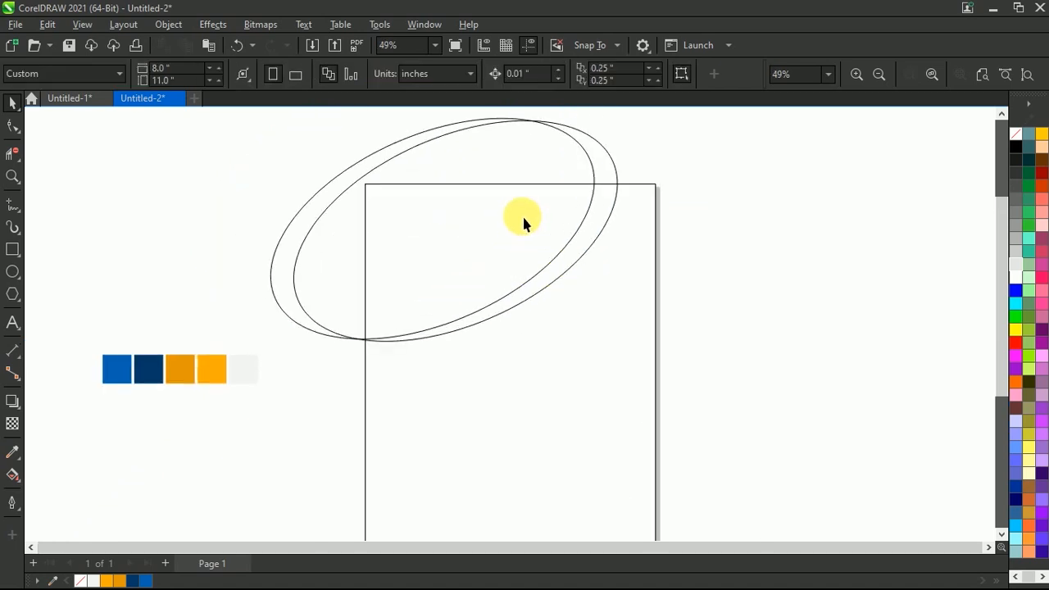
- Add a third copy of the tilted ellipse, offset so all three outlines meet near the page's left edge
{"action": "left_click_drag", "start_coordinate": [524, 217], "coordinate": [485, 222]}
{"action": "left_click", "coordinate": [496, 183]}
{"action": "scroll", "coordinate": [496, 243], "scroll_direction": "down", "scroll_amount": 1}
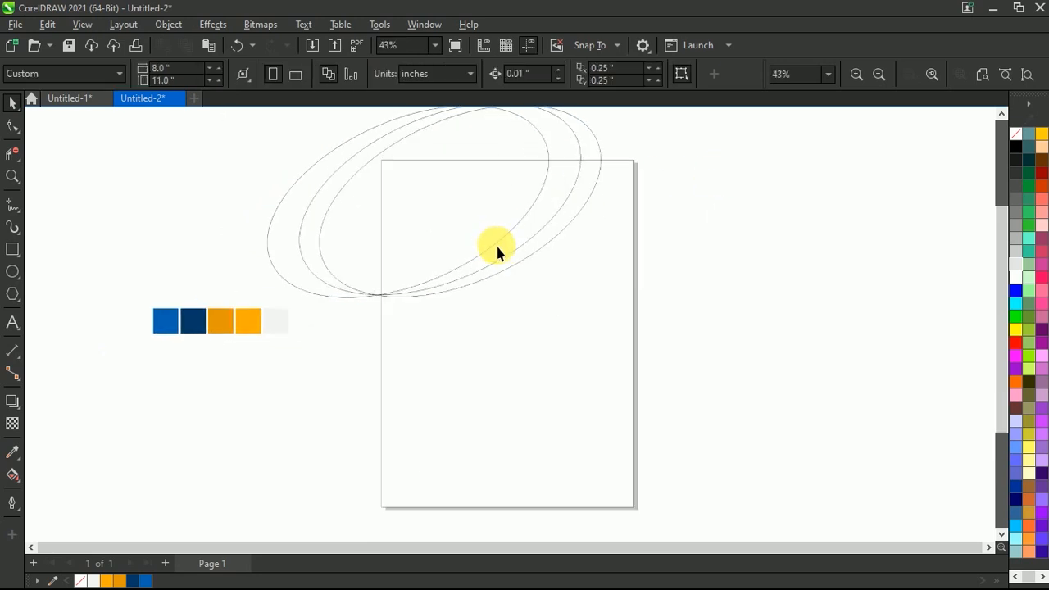
{"action": "scroll", "coordinate": [496, 244], "scroll_direction": "down", "scroll_amount": 1}
{"action": "scroll", "coordinate": [504, 167], "scroll_direction": "up", "scroll_amount": 1}
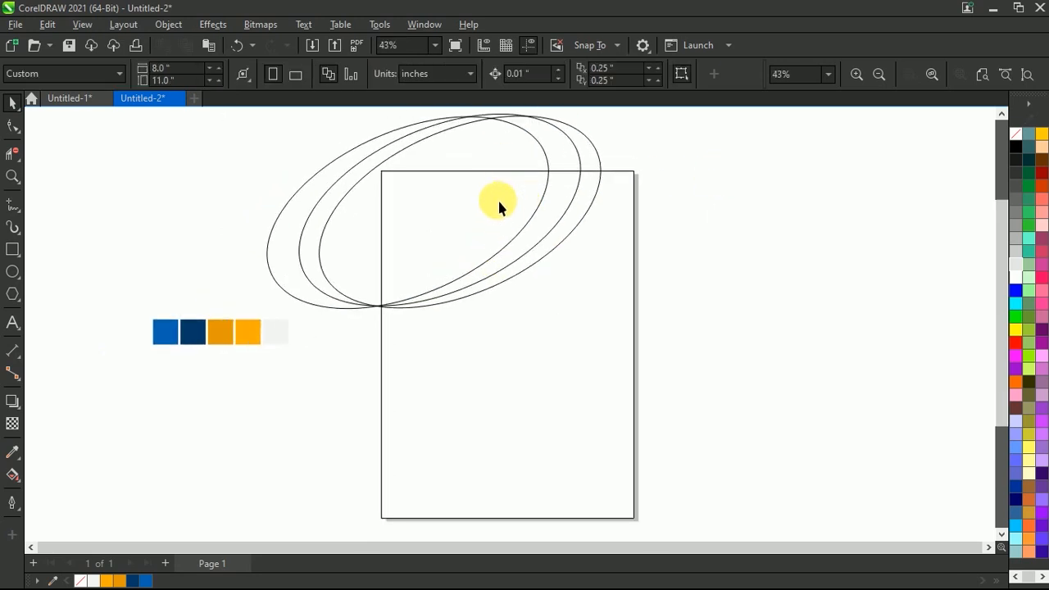
{"action": "scroll", "coordinate": [494, 198], "scroll_direction": "down", "scroll_amount": 1}
{"action": "scroll", "coordinate": [500, 144], "scroll_direction": "up", "scroll_amount": 3}
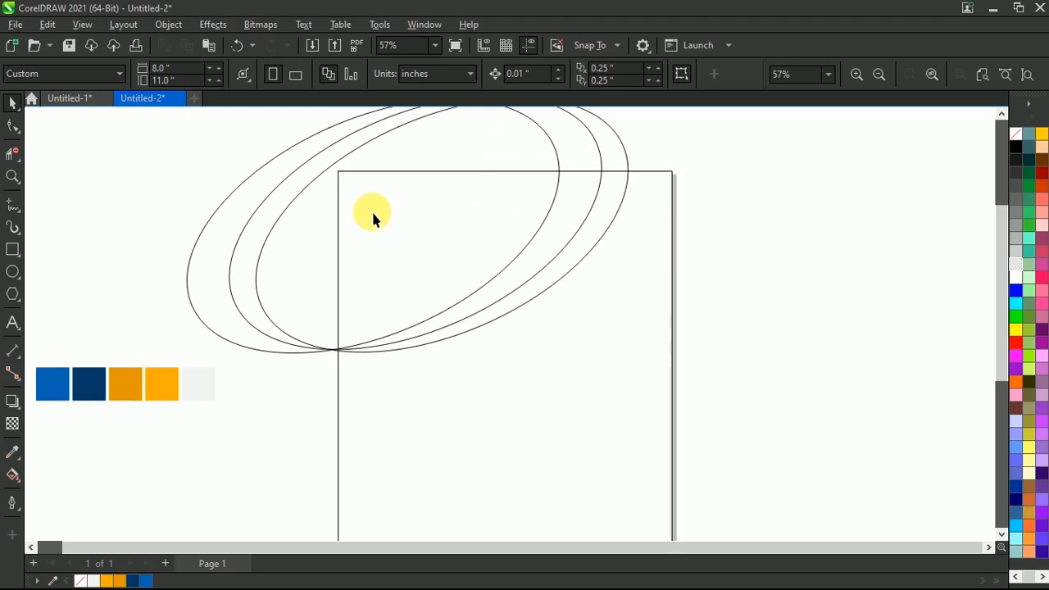
- Place two more copies of the tilted ellipse, one across the page's upper middle and one near its bottom
{"action": "left_click_drag", "start_coordinate": [370, 218], "coordinate": [460, 322]}
{"action": "scroll", "coordinate": [466, 261], "scroll_direction": "down", "scroll_amount": 4}
{"action": "scroll", "coordinate": [482, 312], "scroll_direction": "up", "scroll_amount": 2}
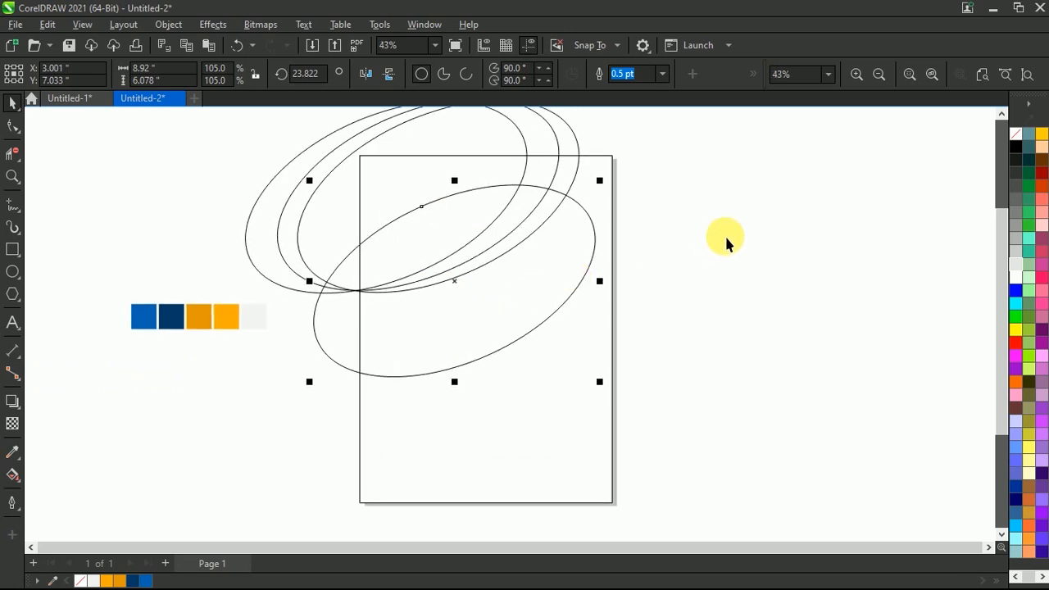
{"action": "left_click", "coordinate": [724, 237]}
{"action": "scroll", "coordinate": [541, 266], "scroll_direction": "down", "scroll_amount": 3}
{"action": "left_click_drag", "start_coordinate": [522, 308], "coordinate": [539, 399]}
{"action": "scroll", "coordinate": [545, 439], "scroll_direction": "up", "scroll_amount": 1}
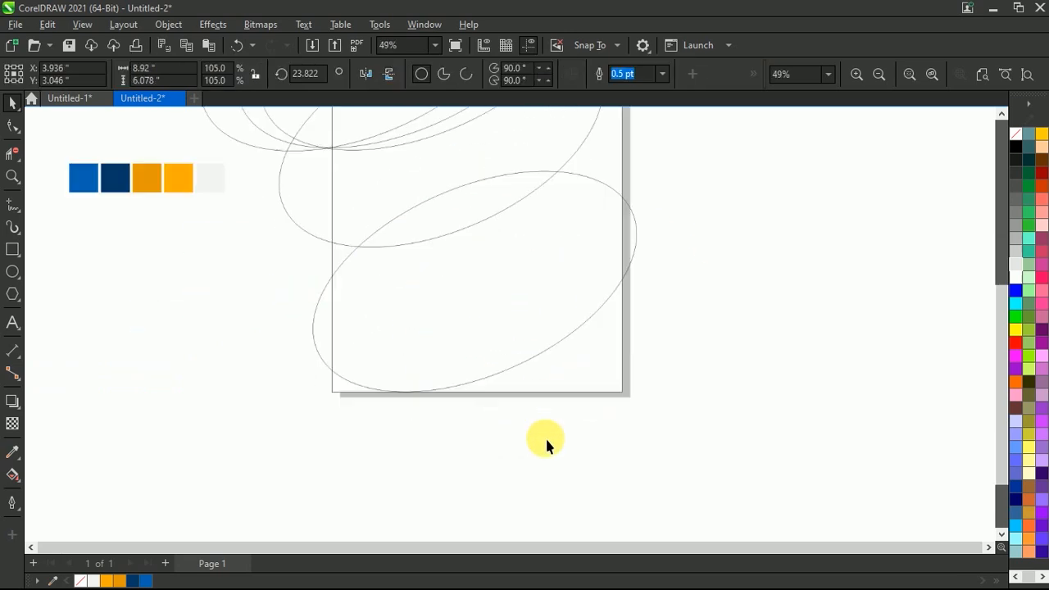
- Enlarge the lowest ellipse to 146.5 percent and position it across the lower half of the page
{"action": "left_click_drag", "start_coordinate": [503, 327], "coordinate": [468, 298]}
{"action": "left_click_drag", "start_coordinate": [571, 333], "coordinate": [621, 366]}
{"action": "mouse_move", "coordinate": [541, 297]}
{"action": "left_mouse_down"}
{"action": "mouse_move", "coordinate": [517, 273]}
{"action": "mouse_move", "coordinate": [531, 280]}
{"action": "left_mouse_up"}
{"action": "scroll", "coordinate": [538, 285], "scroll_direction": "down", "scroll_amount": 2}
{"action": "scroll", "coordinate": [543, 251], "scroll_direction": "up", "scroll_amount": 1}
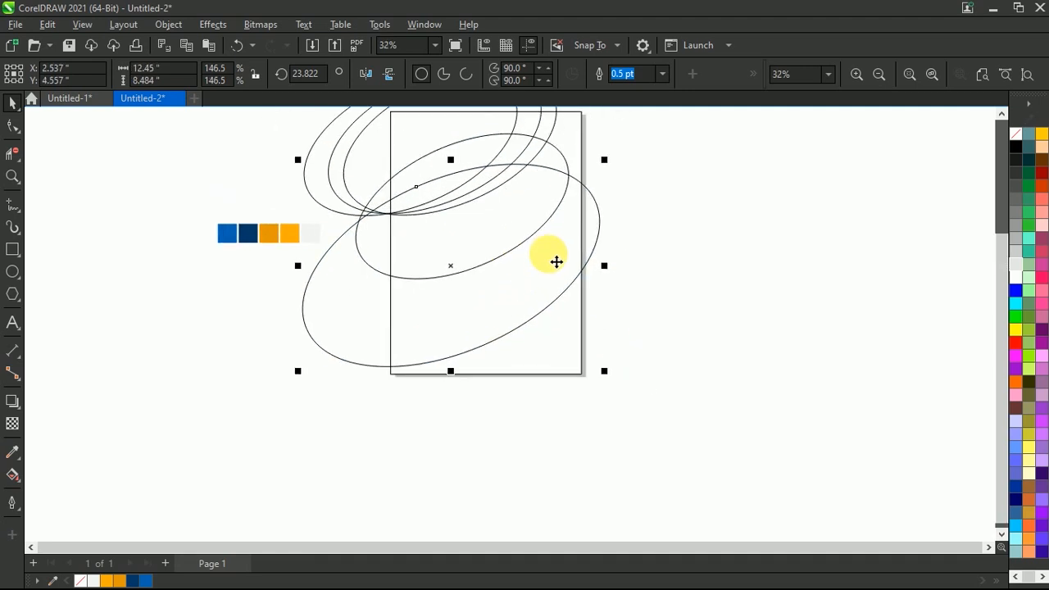
{"action": "left_click_drag", "start_coordinate": [554, 263], "coordinate": [560, 264]}
{"action": "left_click", "coordinate": [726, 276]}
{"action": "scroll", "coordinate": [513, 324], "scroll_direction": "down", "scroll_amount": 2}
{"action": "scroll", "coordinate": [532, 230], "scroll_direction": "up", "scroll_amount": 4}
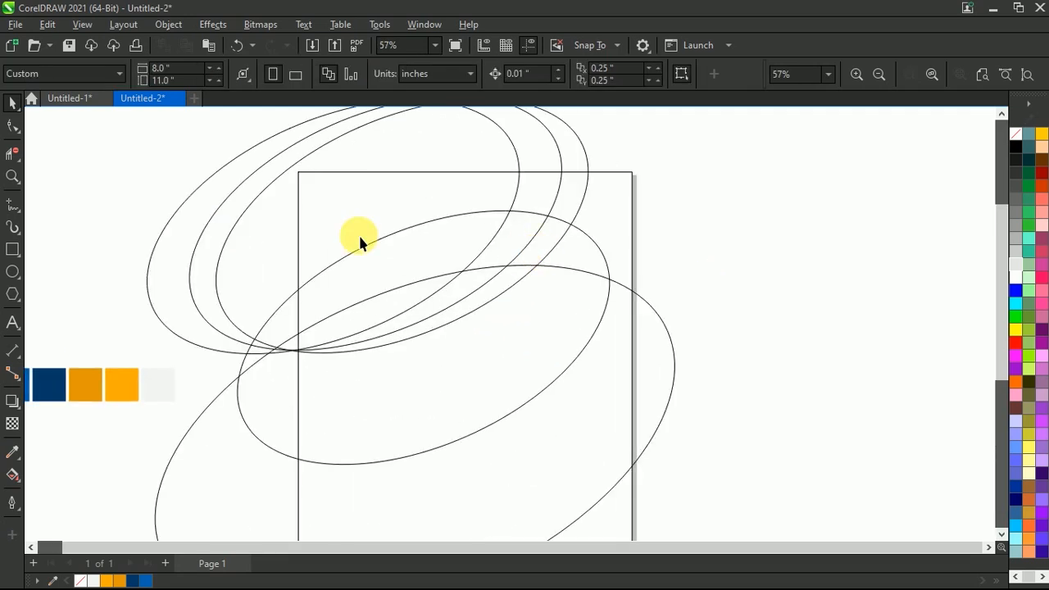
- Use Virtual Segment Delete to remove the middle ellipse's parts outside the three upper ellipses
{"action": "left_click", "coordinate": [13, 156]}
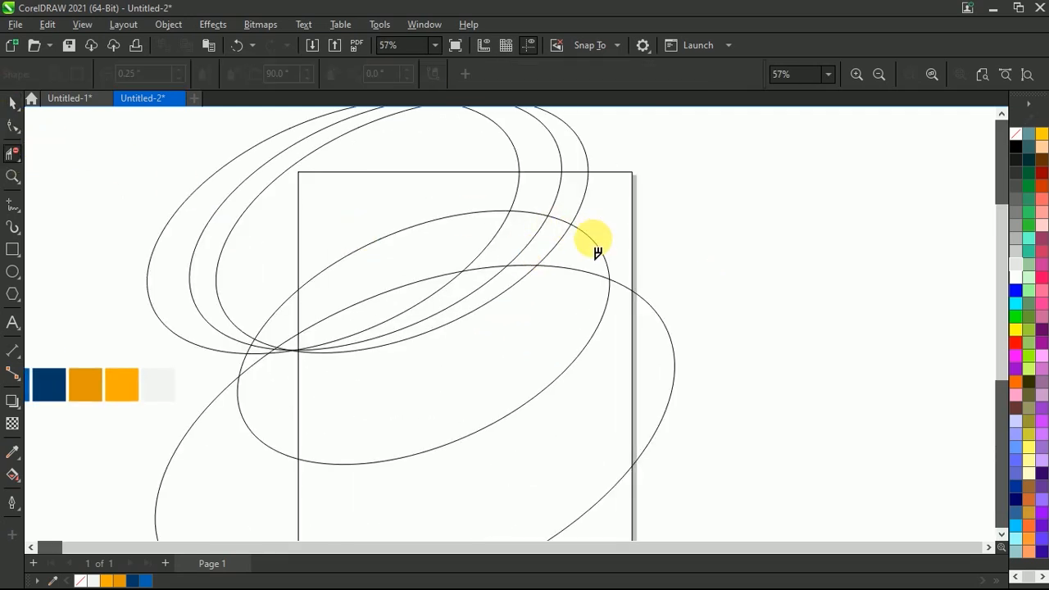
{"action": "left_click", "coordinate": [597, 253]}
{"action": "left_click", "coordinate": [588, 352]}
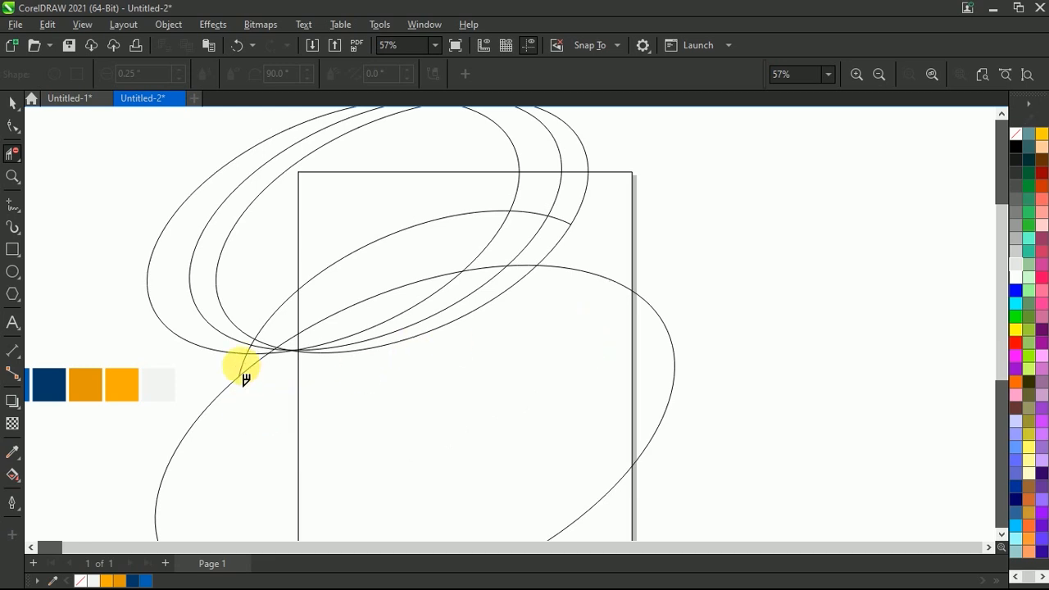
{"action": "scroll", "coordinate": [377, 312], "scroll_direction": "down", "scroll_amount": 2}
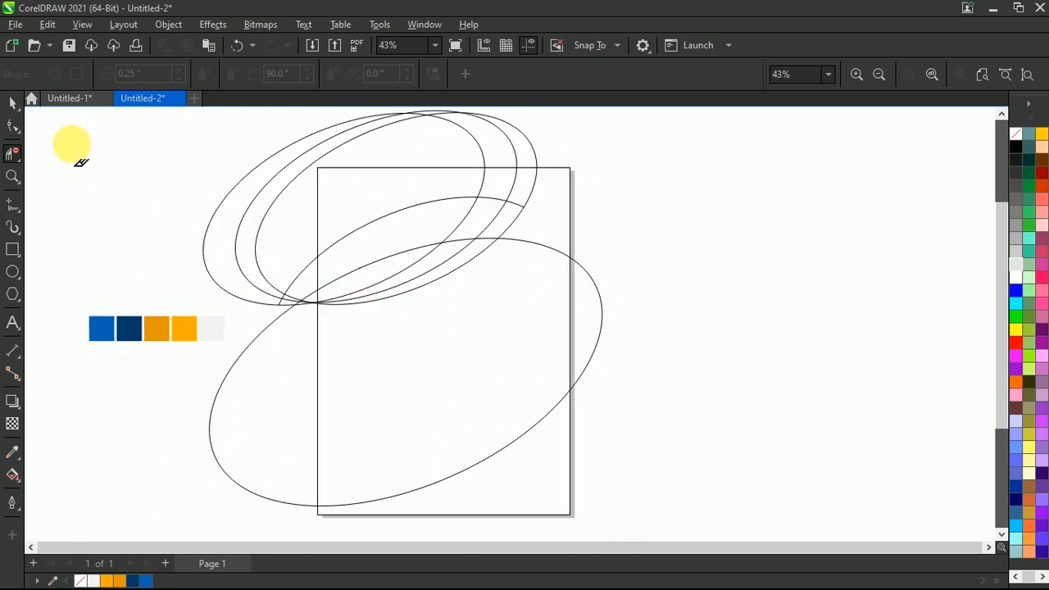
- Duplicate the large lower ellipse and offset the copy slightly downward
{"action": "left_click", "coordinate": [13, 103]}
{"action": "scroll", "coordinate": [435, 250], "scroll_direction": "down", "scroll_amount": 1}
{"action": "scroll", "coordinate": [442, 375], "scroll_direction": "up", "scroll_amount": 1}
{"action": "left_click", "coordinate": [482, 368]}
{"action": "left_click_drag", "start_coordinate": [482, 368], "coordinate": [472, 393]}
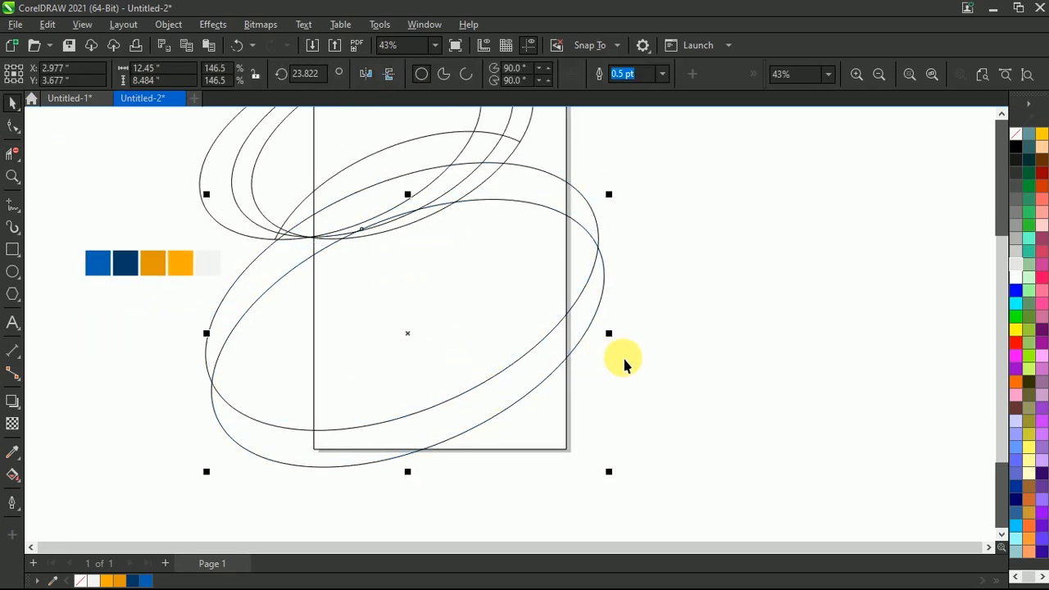
{"action": "left_click", "coordinate": [512, 325]}
- Delete the two large ellipses' segments between the upper ellipses and outside the page, keeping two curves near the bottom
{"action": "left_click", "coordinate": [24, 159]}
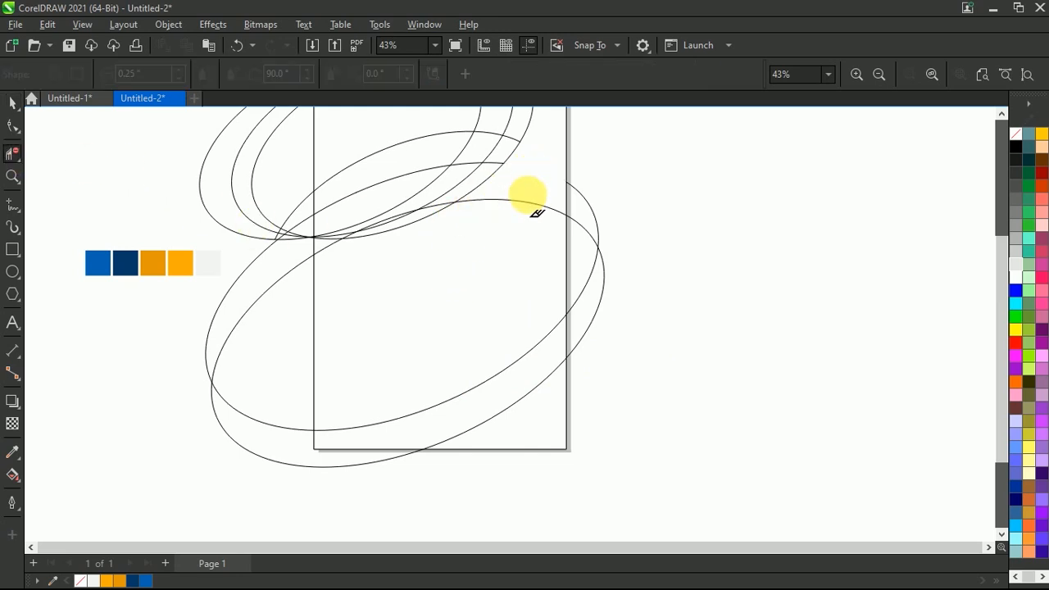
{"action": "left_click", "coordinate": [598, 239]}
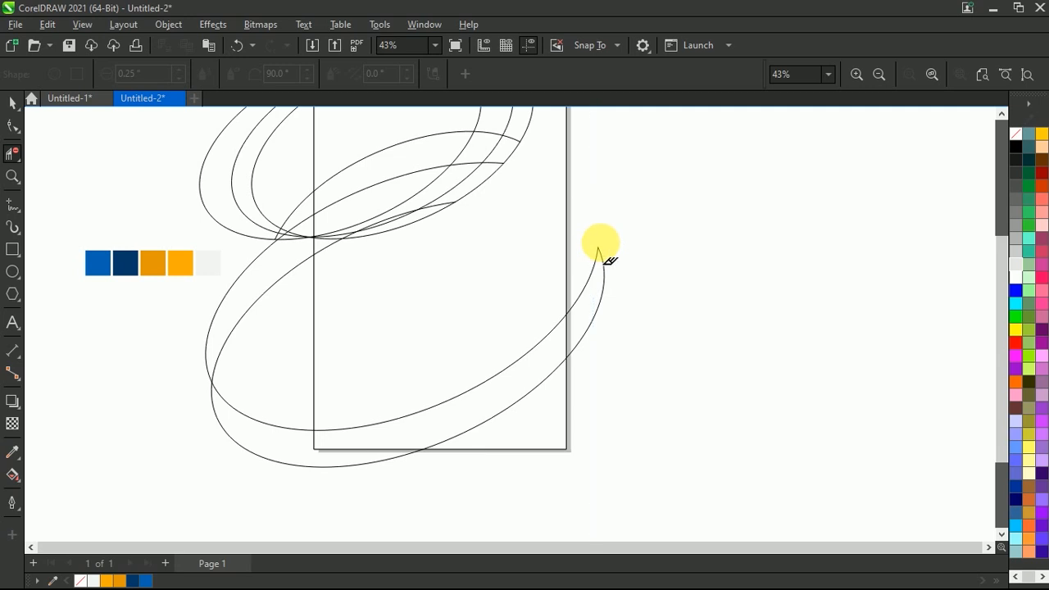
{"action": "left_click_drag", "start_coordinate": [597, 223], "coordinate": [643, 307]}
{"action": "left_click_drag", "start_coordinate": [210, 304], "coordinate": [175, 470]}
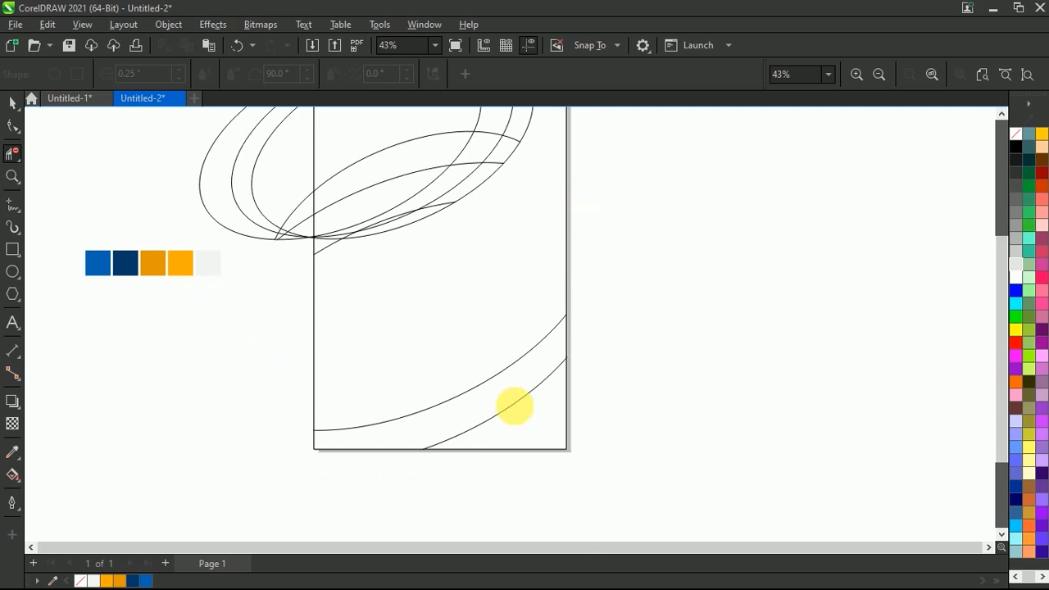
{"action": "scroll", "coordinate": [437, 438], "scroll_direction": "up", "scroll_amount": 1}
{"action": "scroll", "coordinate": [498, 421], "scroll_direction": "down", "scroll_amount": 2}
{"action": "key", "text": "space"}
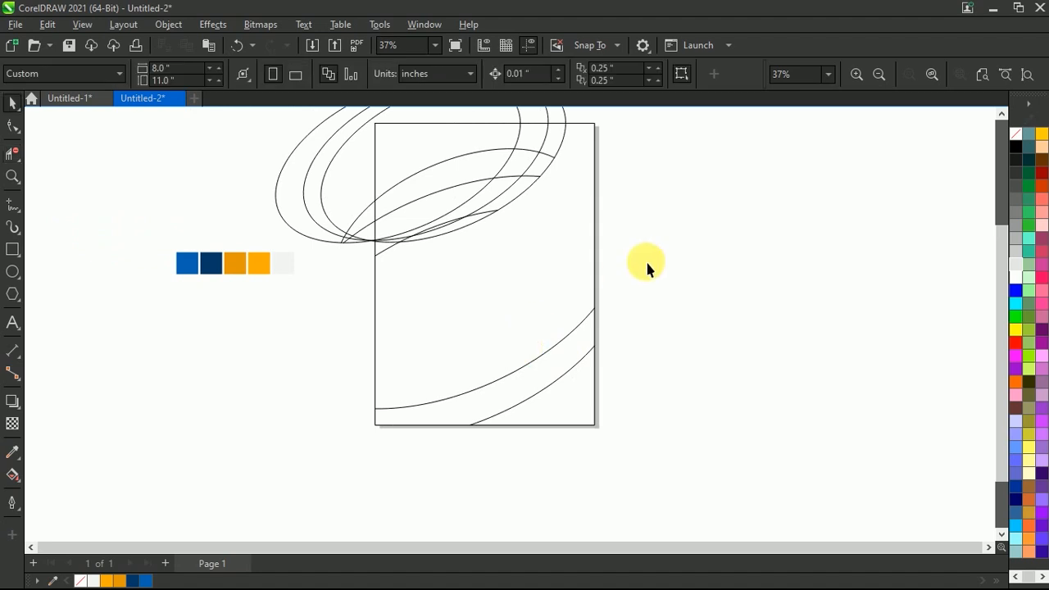
- Delete the leftover curve segments crossing the lower edge of the upper ellipses near the page's left edge
{"action": "scroll", "coordinate": [465, 217], "scroll_direction": "up", "scroll_amount": 2}
{"action": "key", "text": "space"}
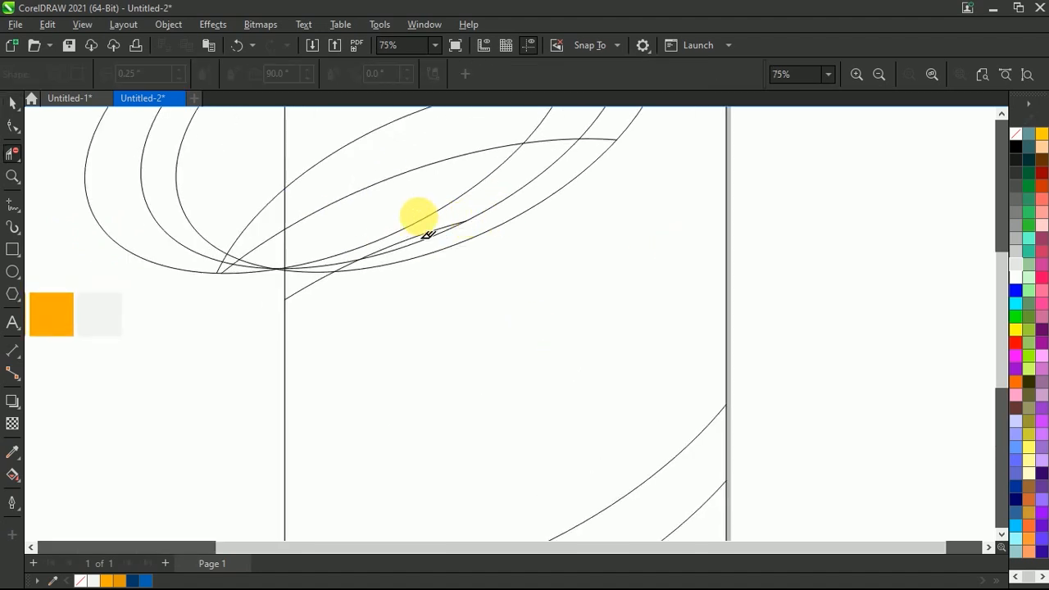
{"action": "scroll", "coordinate": [424, 218], "scroll_direction": "up", "scroll_amount": 2}
{"action": "left_click", "coordinate": [271, 305]}
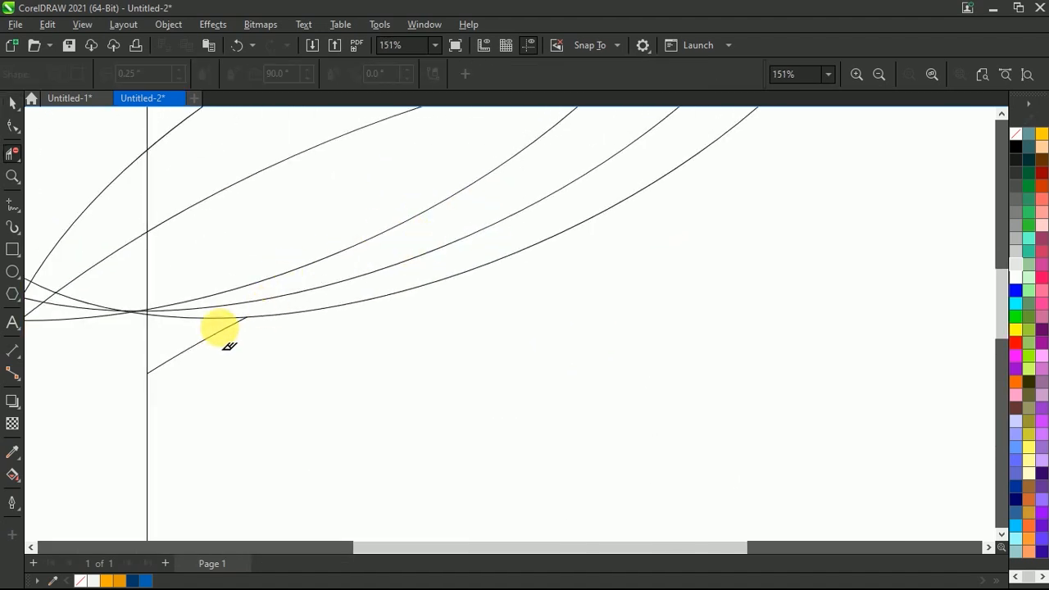
{"action": "left_click", "coordinate": [217, 336]}
{"action": "scroll", "coordinate": [391, 304], "scroll_direction": "down", "scroll_amount": 4}
{"action": "key", "text": "space"}
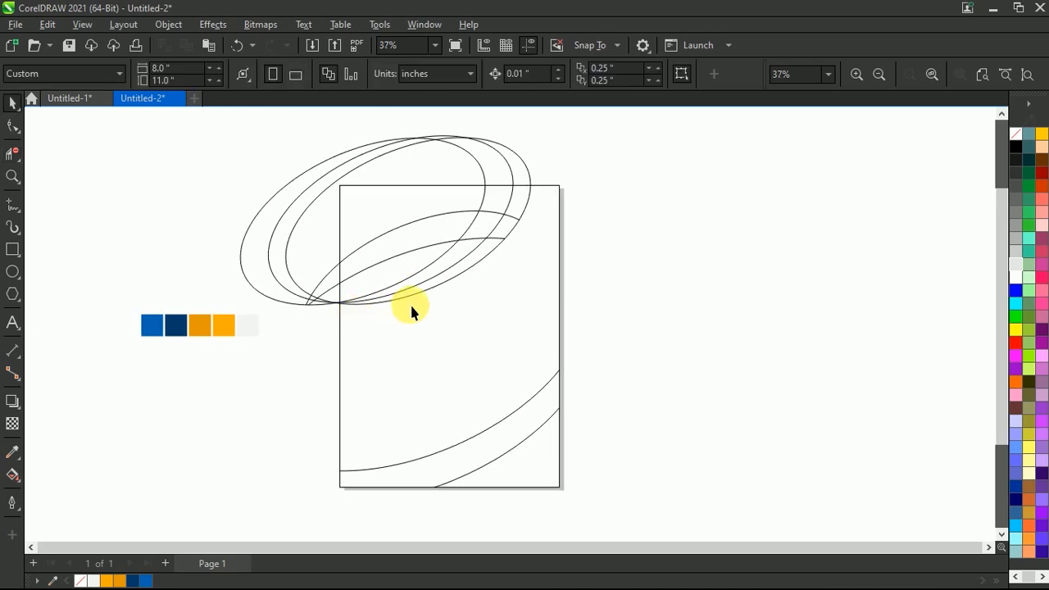
- Place a copy of one upper ellipse in the empty area to the right of the page
{"action": "key", "text": "F4"}
{"action": "left_click_drag", "start_coordinate": [490, 174], "coordinate": [788, 215]}
{"action": "right_click", "coordinate": [786, 218]}
{"action": "left_click", "coordinate": [284, 253]}
- Delete all segments of the upper ellipses and arcs that extend beyond the page's top and left edges
{"action": "key", "text": "space"}
{"action": "left_click_drag", "start_coordinate": [420, 138], "coordinate": [538, 156]}
{"action": "left_click_drag", "start_coordinate": [358, 235], "coordinate": [409, 311]}
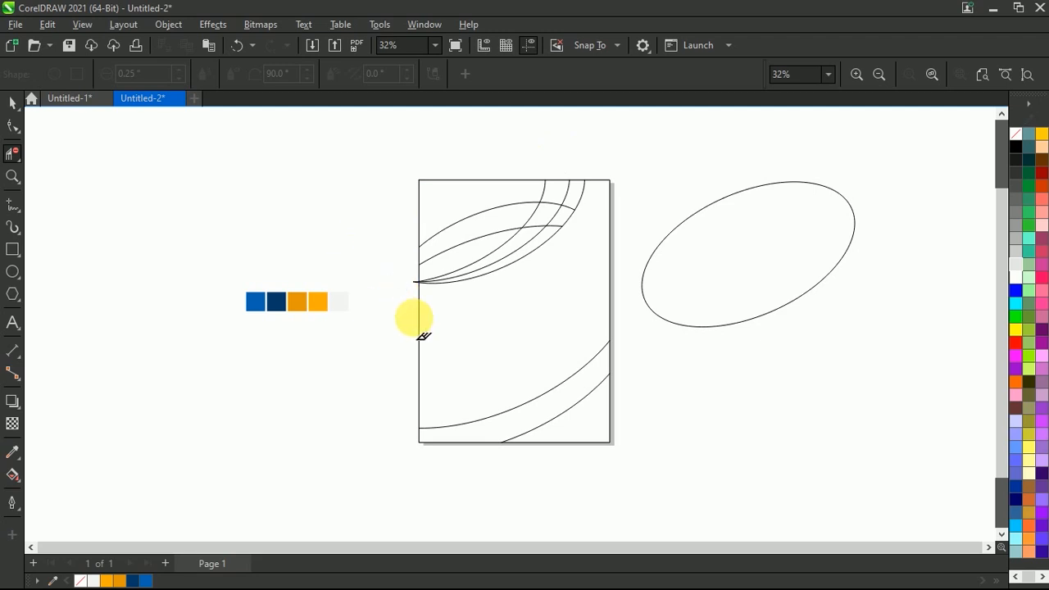
{"action": "scroll", "coordinate": [442, 327], "scroll_direction": "up", "scroll_amount": 1}
{"action": "scroll", "coordinate": [391, 276], "scroll_direction": "up", "scroll_amount": 5}
{"action": "left_click_drag", "start_coordinate": [388, 145], "coordinate": [424, 200]}
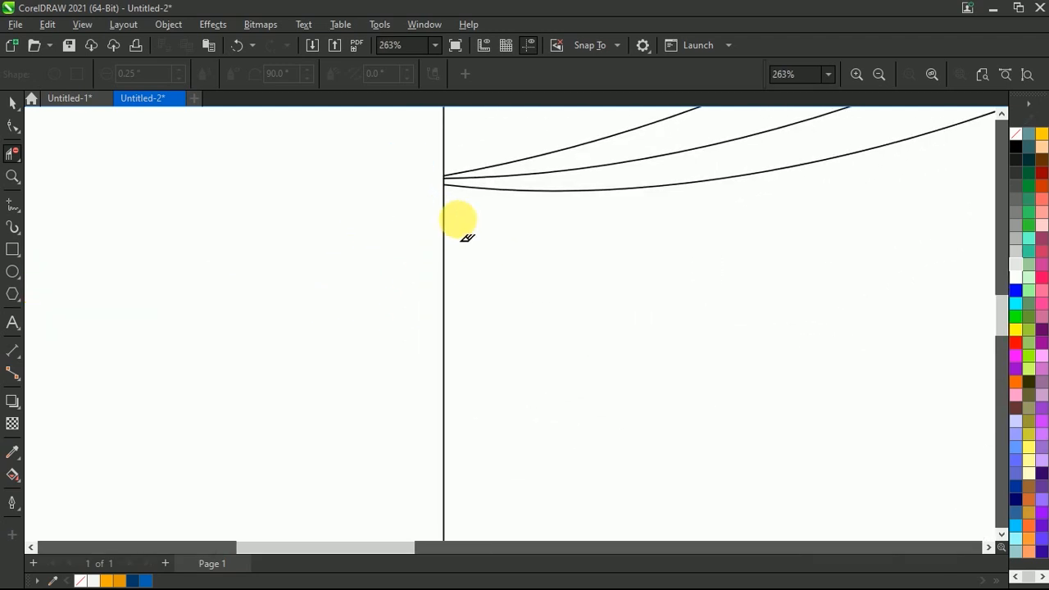
{"action": "left_click", "coordinate": [932, 74]}
- Move the spare ellipse to the page's lower-right corner and enlarge it to 205.9 percent
{"action": "key", "text": "space"}
{"action": "left_click", "coordinate": [755, 249]}
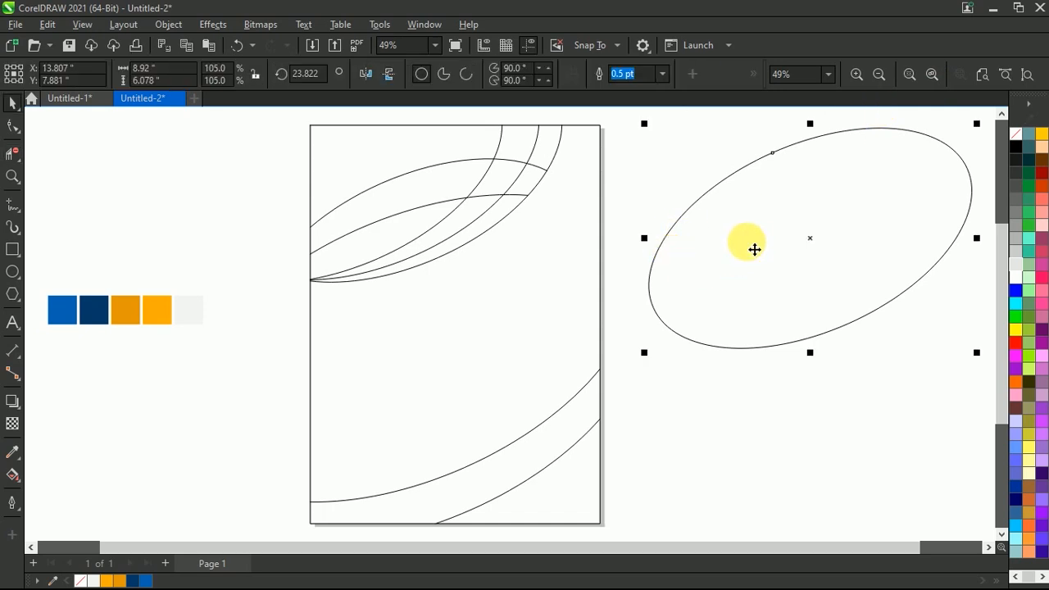
{"action": "scroll", "coordinate": [725, 246], "scroll_direction": "down", "scroll_amount": 1}
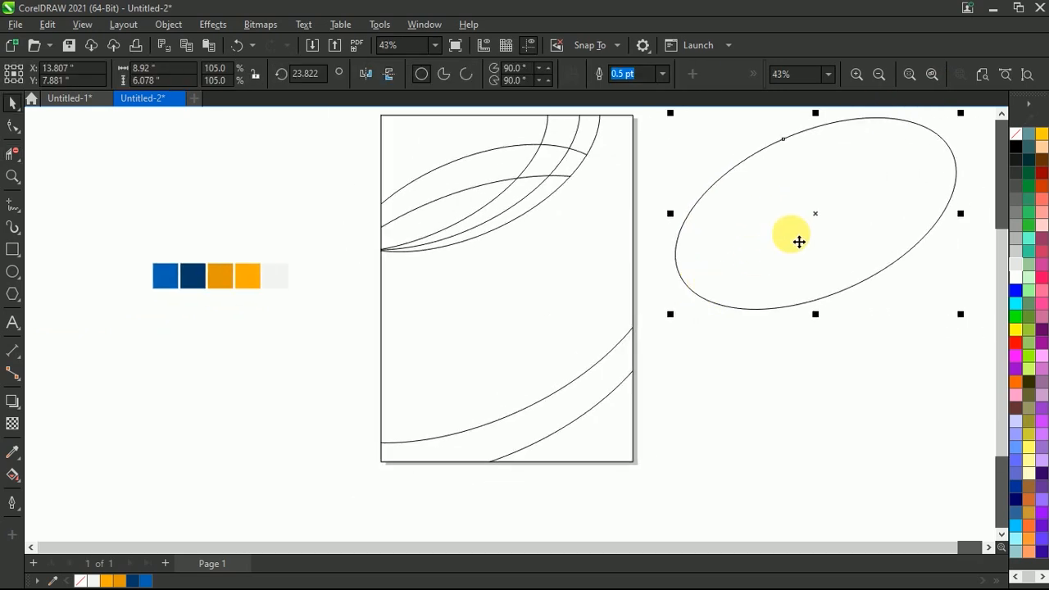
{"action": "left_click_drag", "start_coordinate": [761, 180], "coordinate": [529, 375]}
{"action": "scroll", "coordinate": [545, 265], "scroll_direction": "up", "scroll_amount": 4}
{"action": "scroll", "coordinate": [545, 266], "scroll_direction": "down", "scroll_amount": 2}
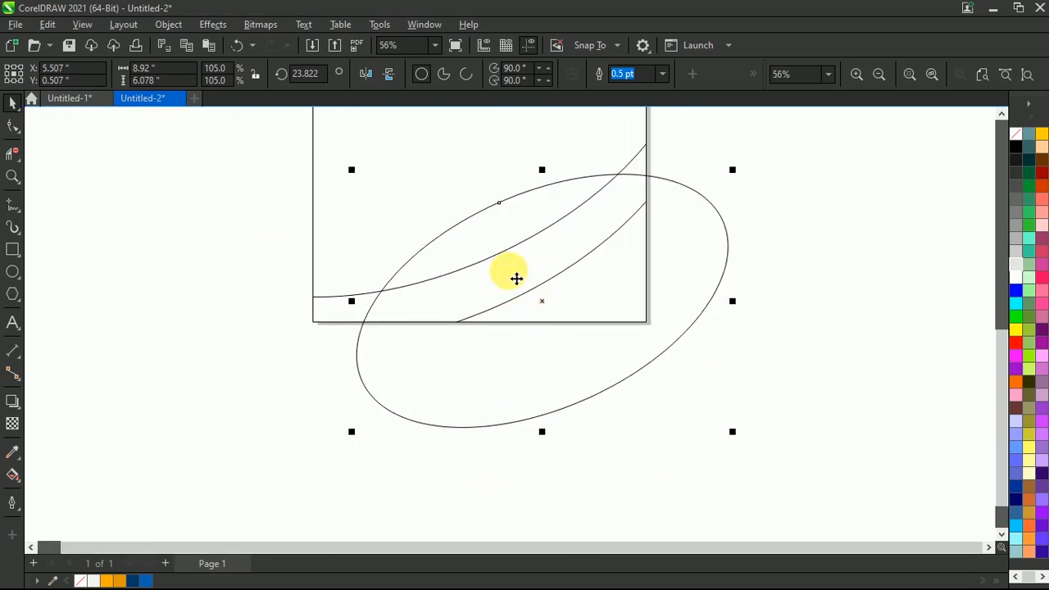
{"action": "left_click_drag", "start_coordinate": [514, 269], "coordinate": [518, 326]}
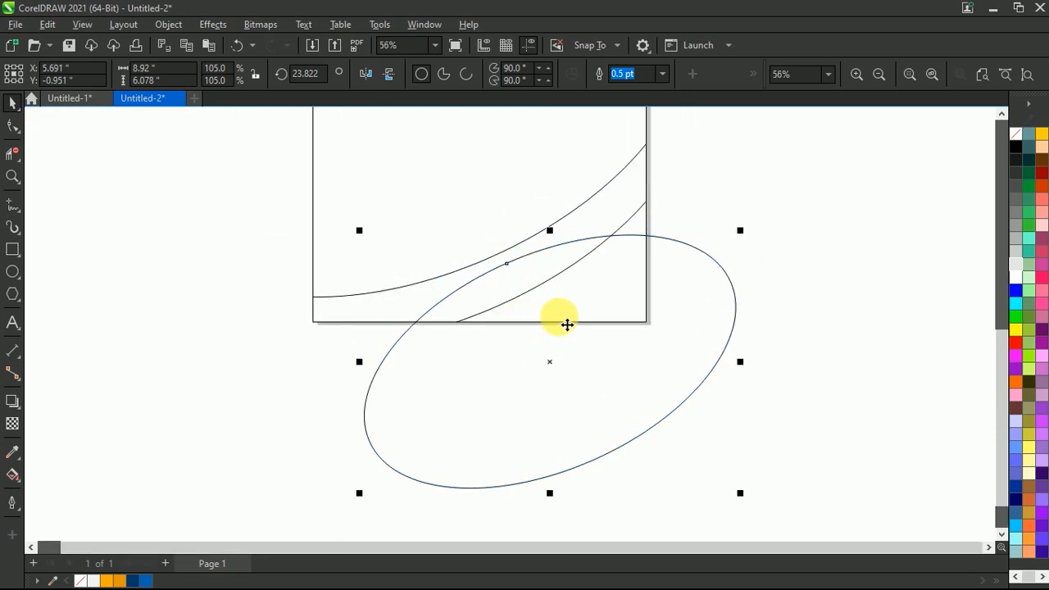
{"action": "scroll", "coordinate": [563, 323], "scroll_direction": "up", "scroll_amount": 2}
- Try to extend the lower of the two bottom curves by scaling it to 159.1 percent
{"action": "left_click", "coordinate": [485, 320]}
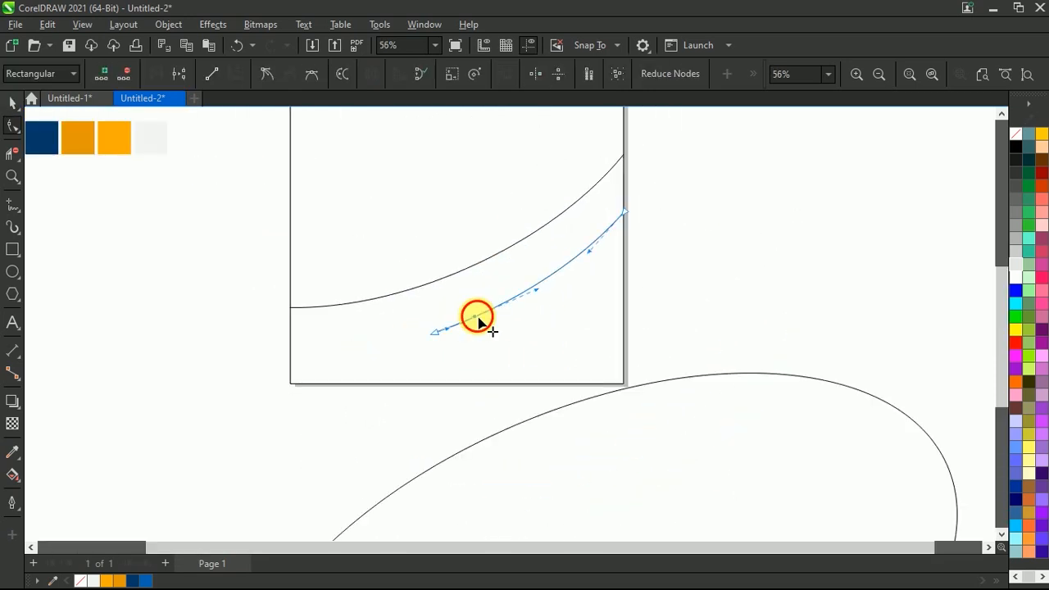
{"action": "scroll", "coordinate": [470, 336], "scroll_direction": "down", "scroll_amount": 2}
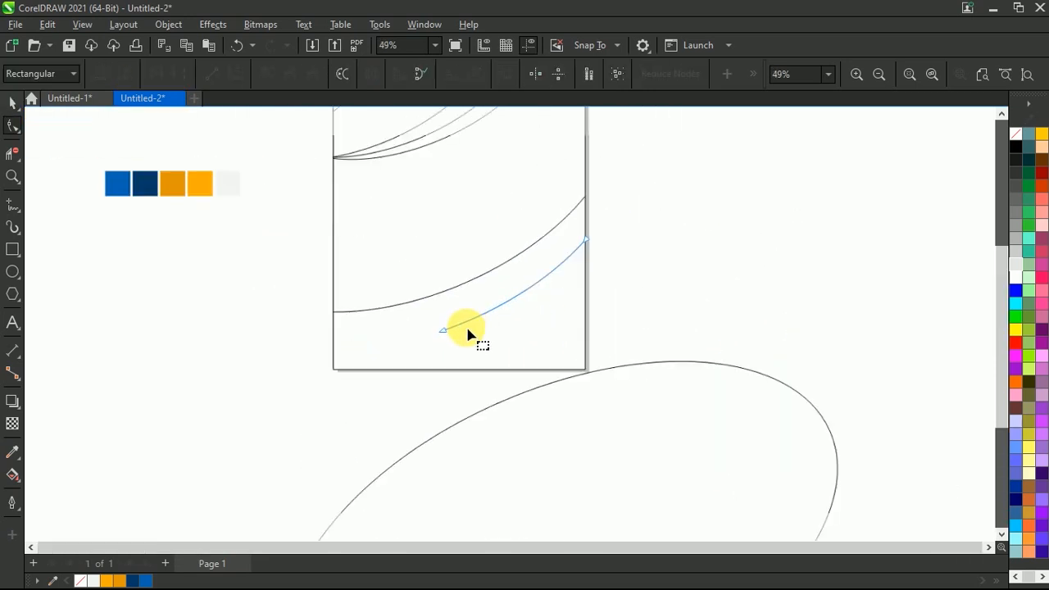
{"action": "left_click", "coordinate": [13, 104]}
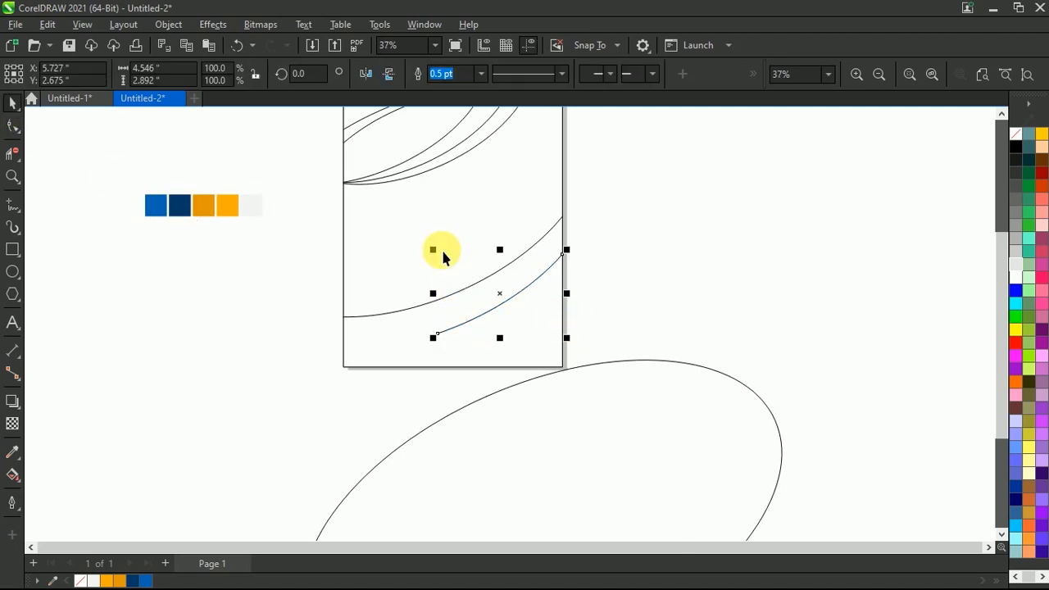
{"action": "left_click_drag", "start_coordinate": [433, 338], "coordinate": [260, 396]}
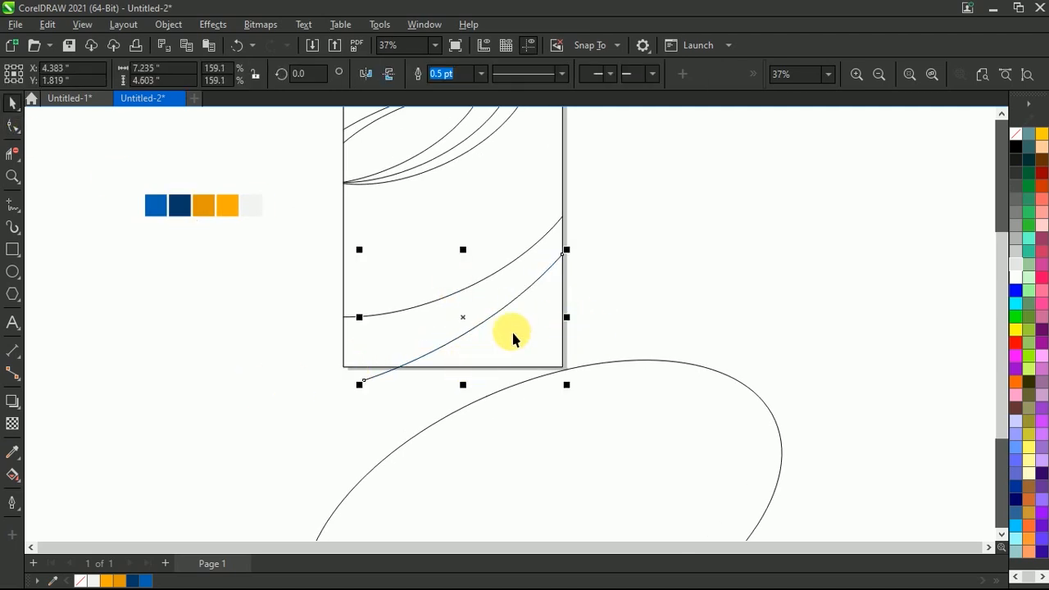
{"action": "left_click", "coordinate": [584, 341]}
- Move the enlarged ellipse over the page's bottom and add two copies offset sideways, crossing near the page's right edge
{"action": "left_click_drag", "start_coordinate": [533, 457], "coordinate": [483, 318]}
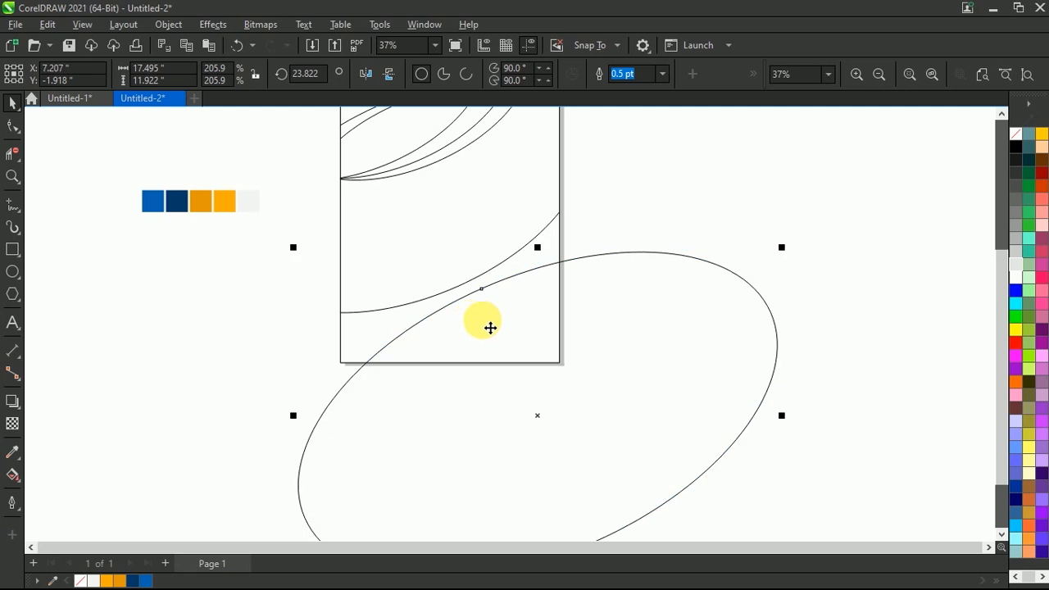
{"action": "scroll", "coordinate": [480, 317], "scroll_direction": "up", "scroll_amount": 1}
{"action": "left_click_drag", "start_coordinate": [481, 329], "coordinate": [562, 320]}
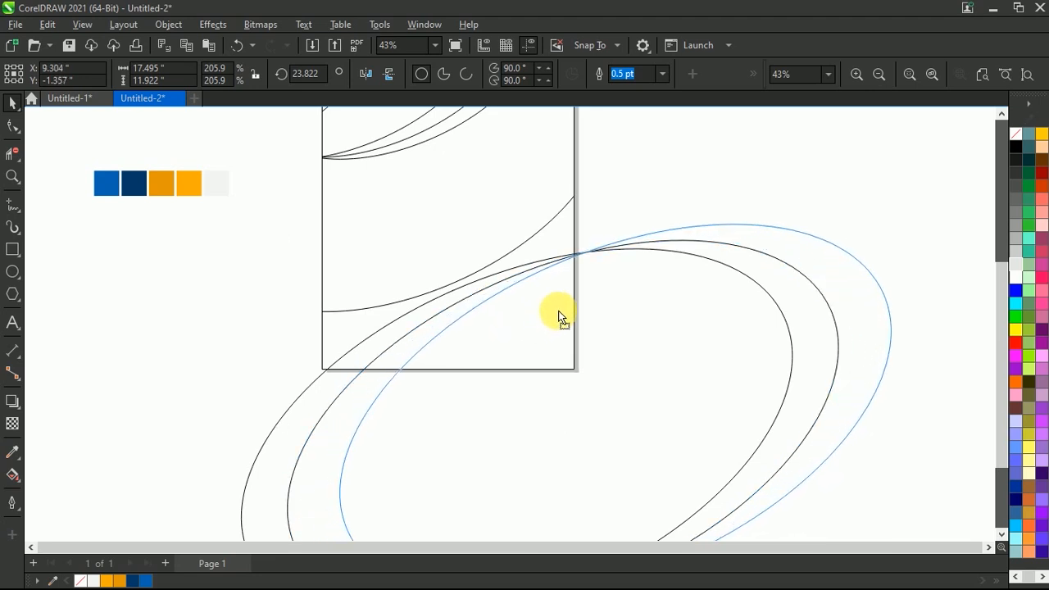
{"action": "left_click_drag", "start_coordinate": [561, 312], "coordinate": [569, 312]}
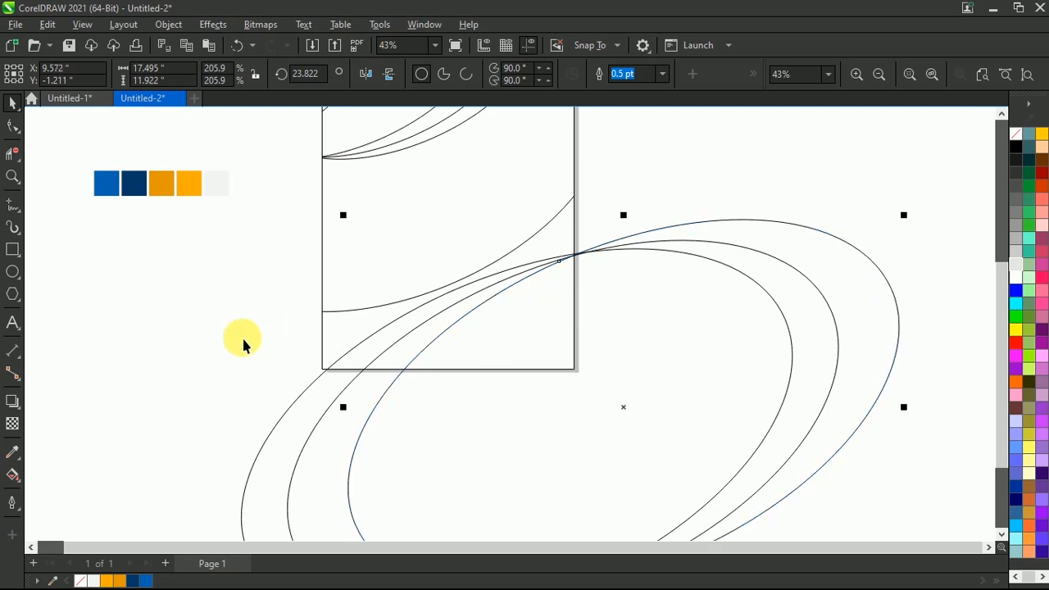
{"action": "left_click", "coordinate": [244, 339]}
{"action": "scroll", "coordinate": [656, 421], "scroll_direction": "down", "scroll_amount": 2}
{"action": "scroll", "coordinate": [656, 421], "scroll_direction": "up", "scroll_amount": 1}
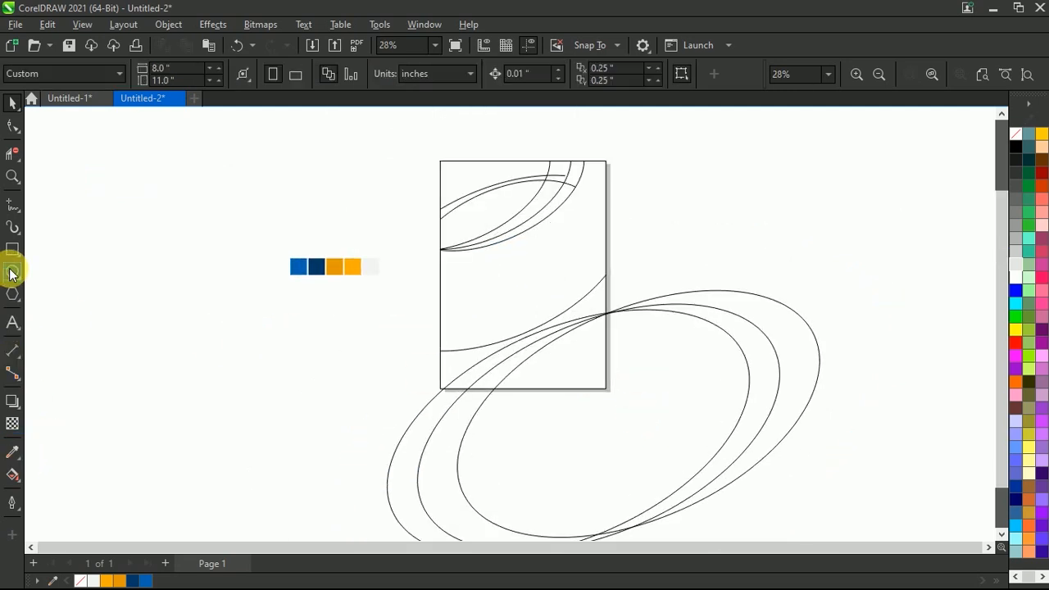
- Delete the segments of the three large lower ellipses that extend beyond the page's bottom and right edges
{"action": "left_click", "coordinate": [13, 153]}
{"action": "left_click_drag", "start_coordinate": [673, 264], "coordinate": [827, 414]}
{"action": "left_click_drag", "start_coordinate": [347, 426], "coordinate": [665, 532]}
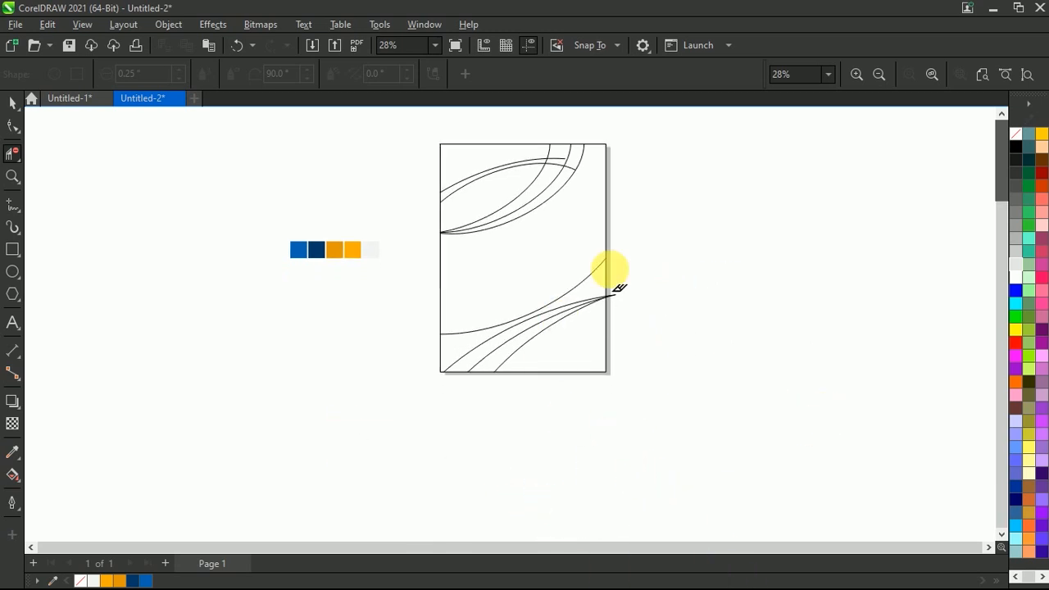
{"action": "scroll", "coordinate": [618, 288], "scroll_direction": "up", "scroll_amount": 4}
{"action": "left_click_drag", "start_coordinate": [576, 258], "coordinate": [591, 353]}
{"action": "left_click_drag", "start_coordinate": [641, 272], "coordinate": [555, 382]}
{"action": "scroll", "coordinate": [599, 355], "scroll_direction": "down", "scroll_amount": 3}
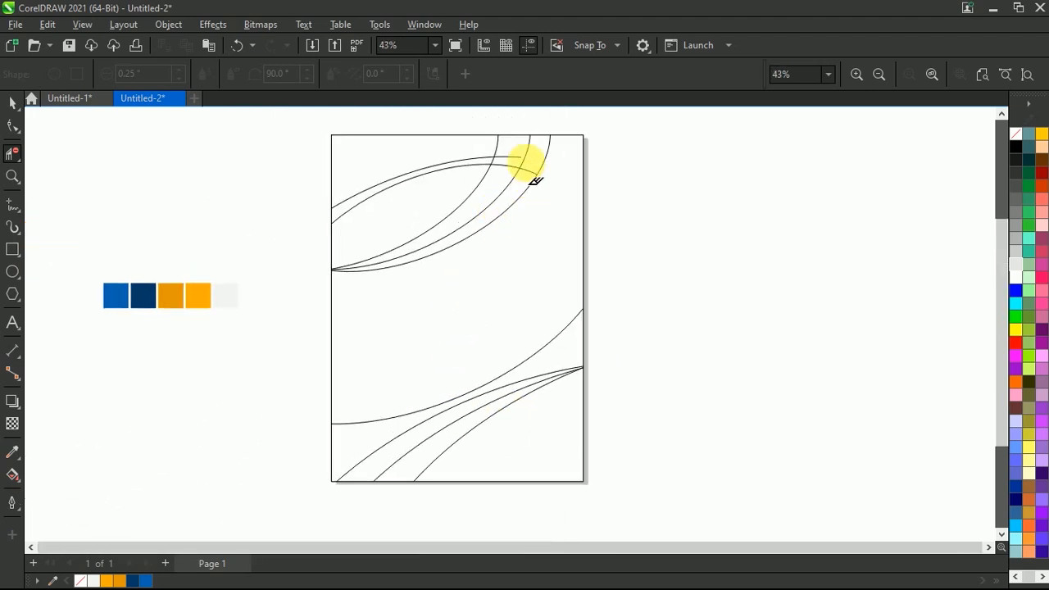
- Extend the end node of the upper arc near the page's top so that it crosses the middle tilted curve
{"action": "key", "text": "space"}
{"action": "scroll", "coordinate": [540, 161], "scroll_direction": "up", "scroll_amount": 1}
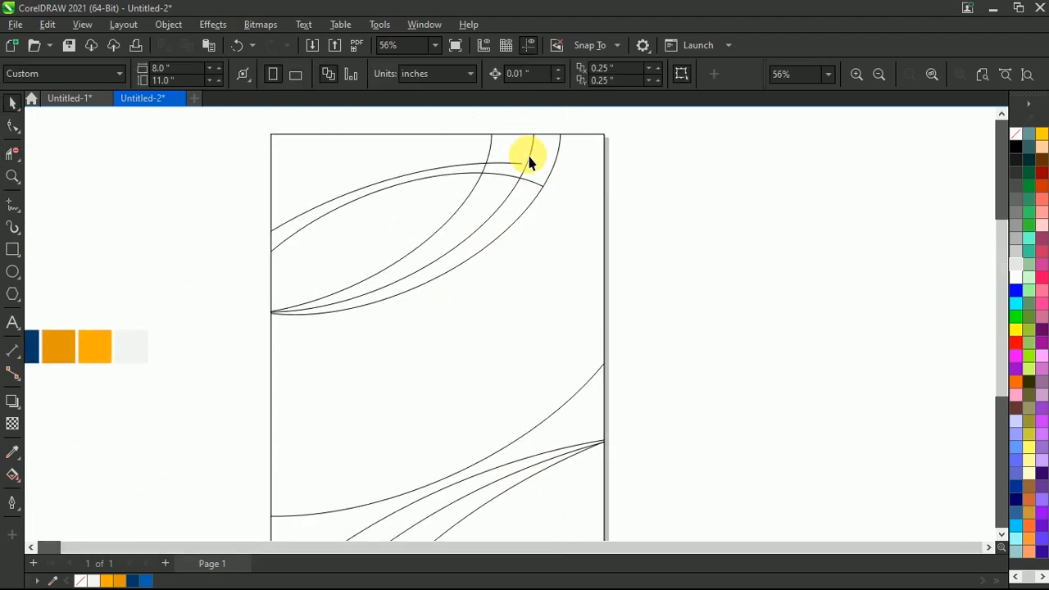
{"action": "left_click", "coordinate": [515, 168]}
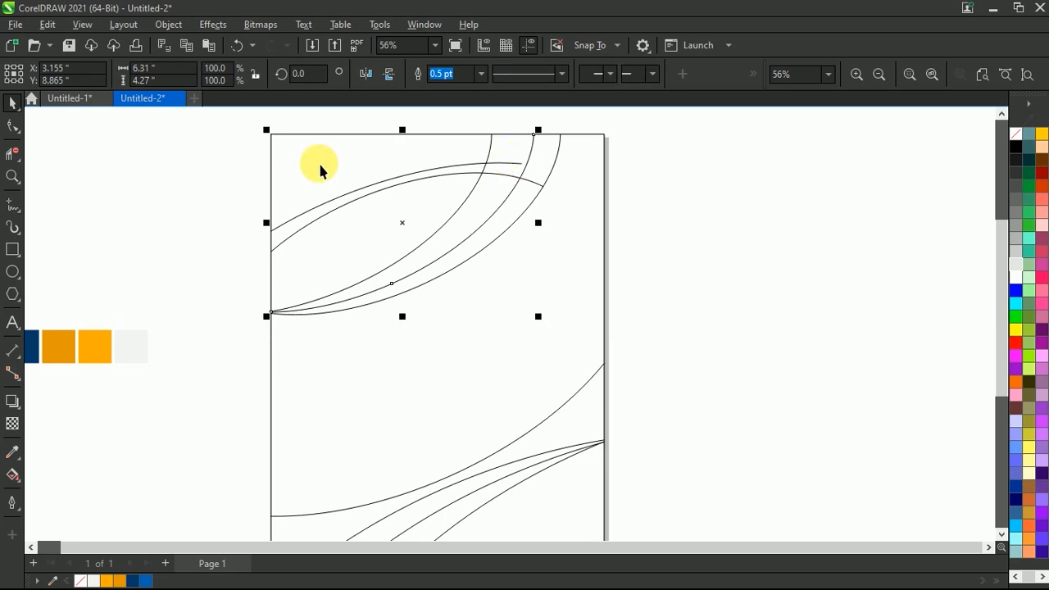
{"action": "left_click", "coordinate": [13, 125]}
{"action": "scroll", "coordinate": [548, 151], "scroll_direction": "up", "scroll_amount": 3}
{"action": "left_click", "coordinate": [500, 179]}
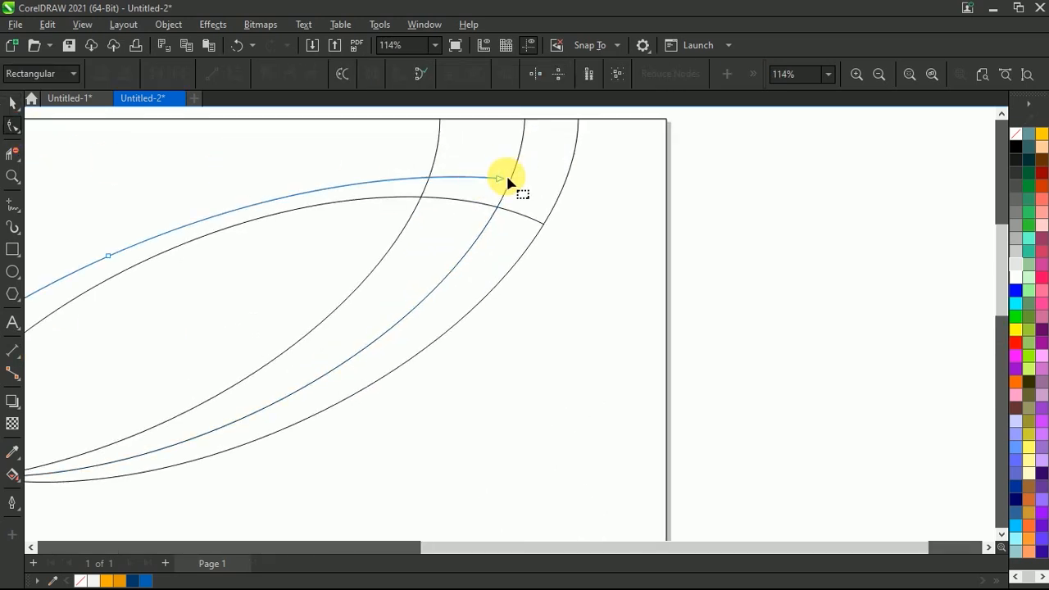
{"action": "scroll", "coordinate": [501, 181], "scroll_direction": "up", "scroll_amount": 2}
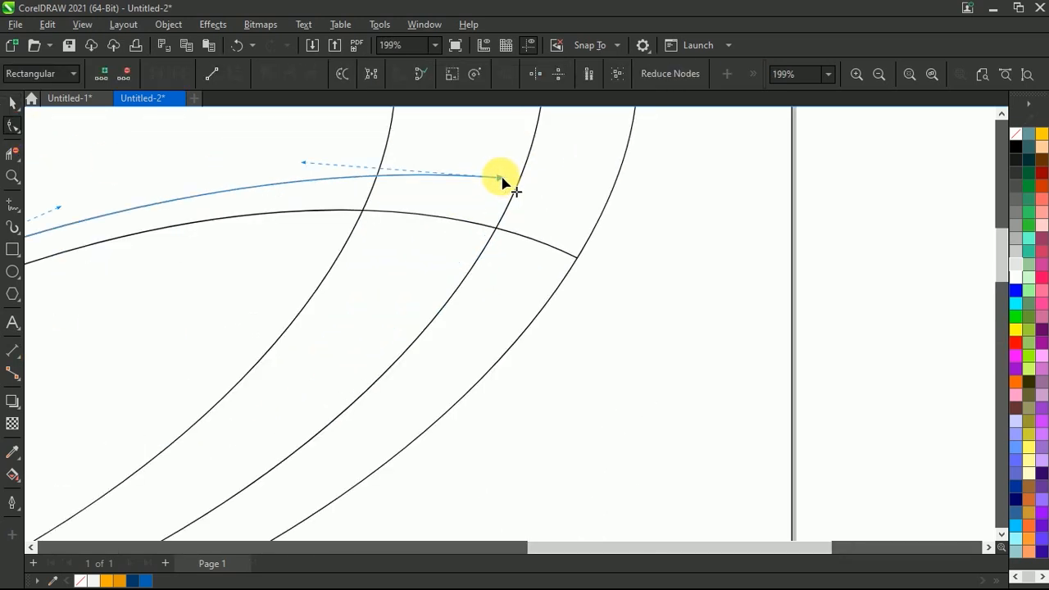
{"action": "left_click_drag", "start_coordinate": [504, 179], "coordinate": [524, 182]}
{"action": "scroll", "coordinate": [530, 183], "scroll_direction": "down", "scroll_amount": 4}
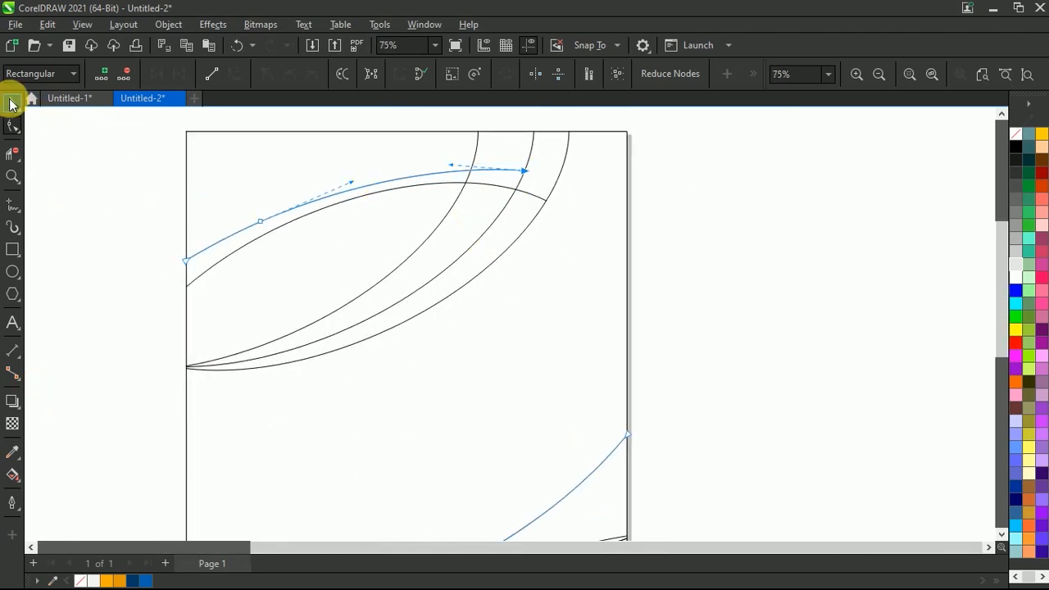
{"action": "left_click", "coordinate": [12, 103]}
{"action": "scroll", "coordinate": [420, 314], "scroll_direction": "down", "scroll_amount": 2}
{"action": "scroll", "coordinate": [530, 289], "scroll_direction": "down", "scroll_amount": 1}
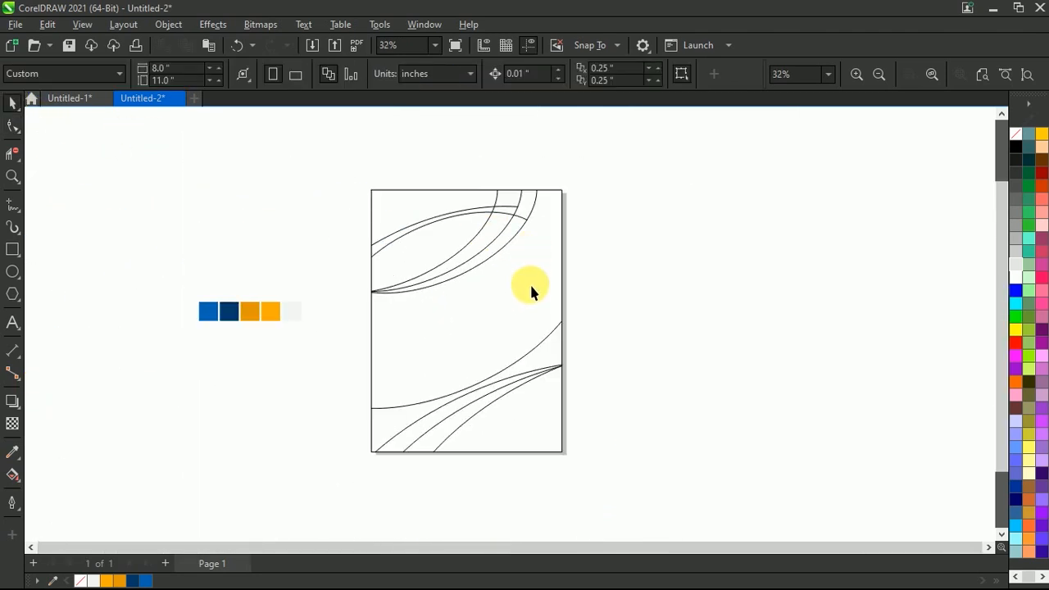
{"action": "left_click", "coordinate": [936, 82]}
{"action": "left_click", "coordinate": [1030, 74]}
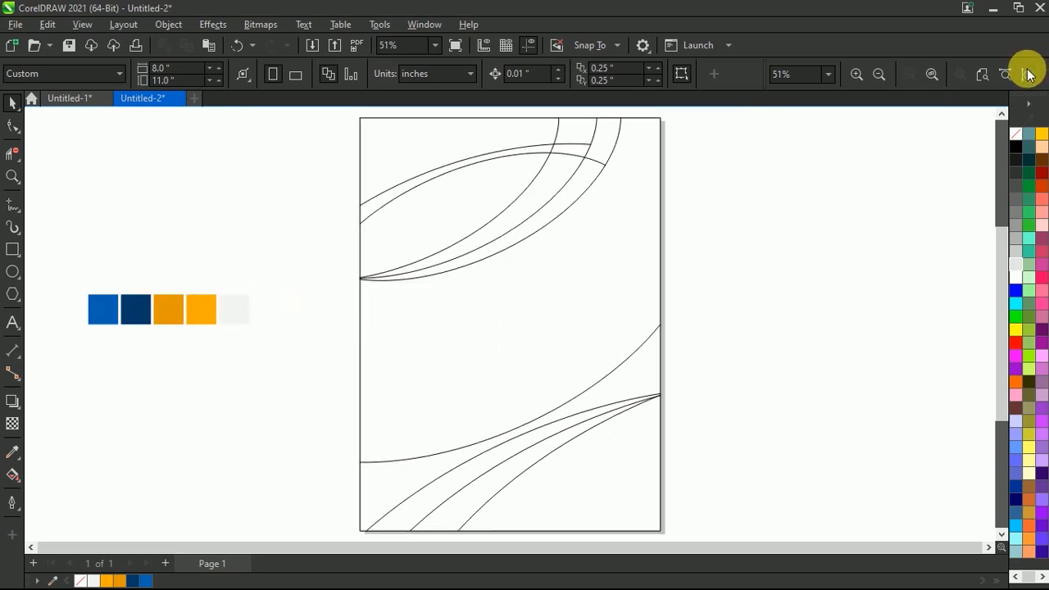
{"action": "left_click", "coordinate": [18, 479]}
{"action": "left_click", "coordinate": [49, 492]}
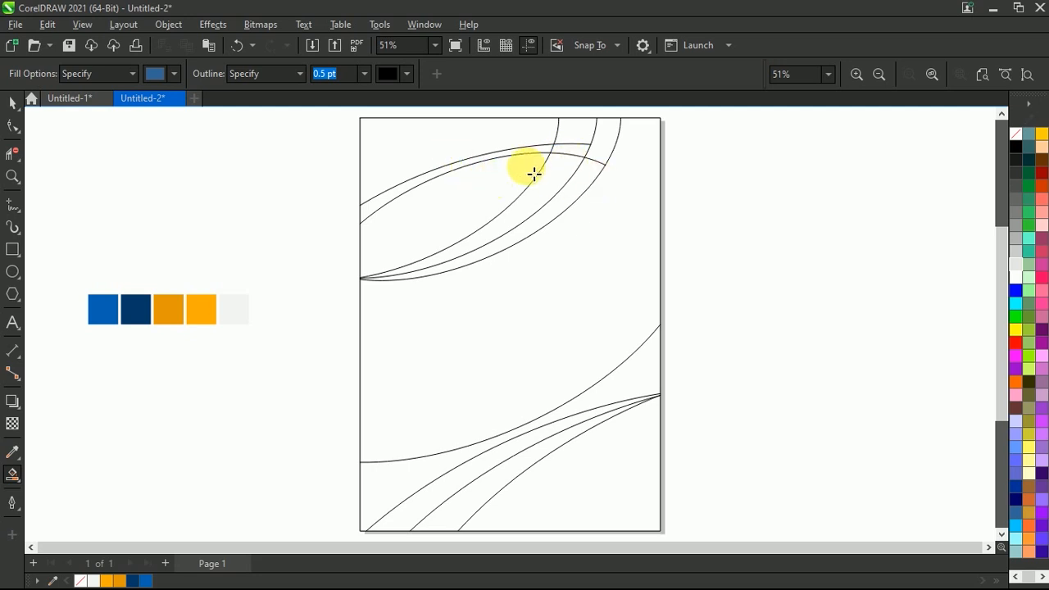
{"action": "key", "text": "space"}
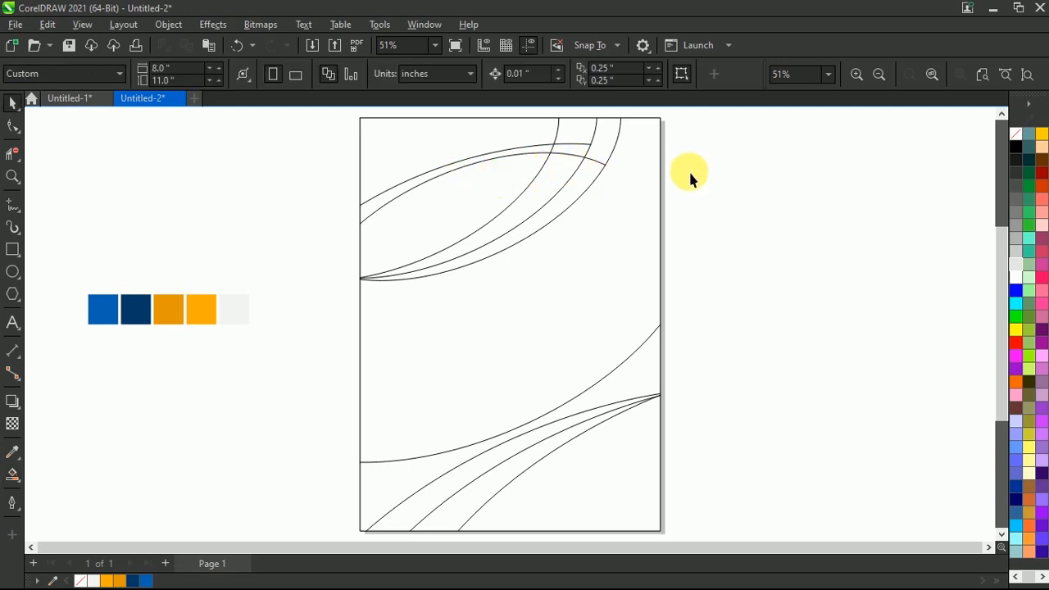
- Delete the lower of the two shallow arcs crossing the tilted curves near the page's top
{"action": "left_click", "coordinate": [549, 158]}
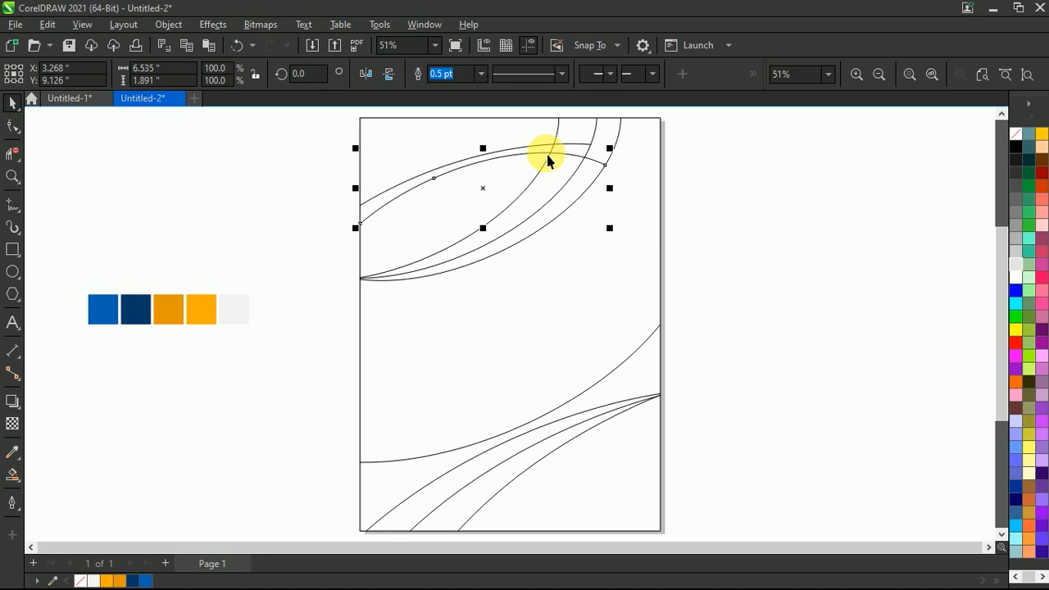
{"action": "left_click_drag", "start_coordinate": [549, 159], "coordinate": [701, 186]}
{"action": "key", "text": "Delete"}
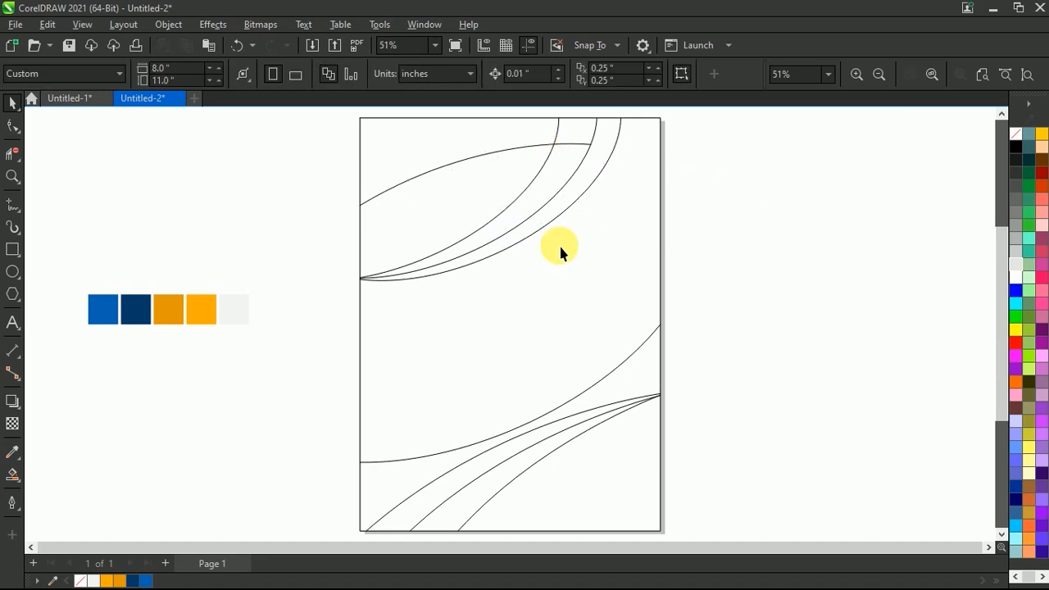
- Smart-fill the regions enclosed by the curves in the page's upper-left corner with blue
{"action": "left_click", "coordinate": [11, 476]}
{"action": "left_click", "coordinate": [445, 152]}
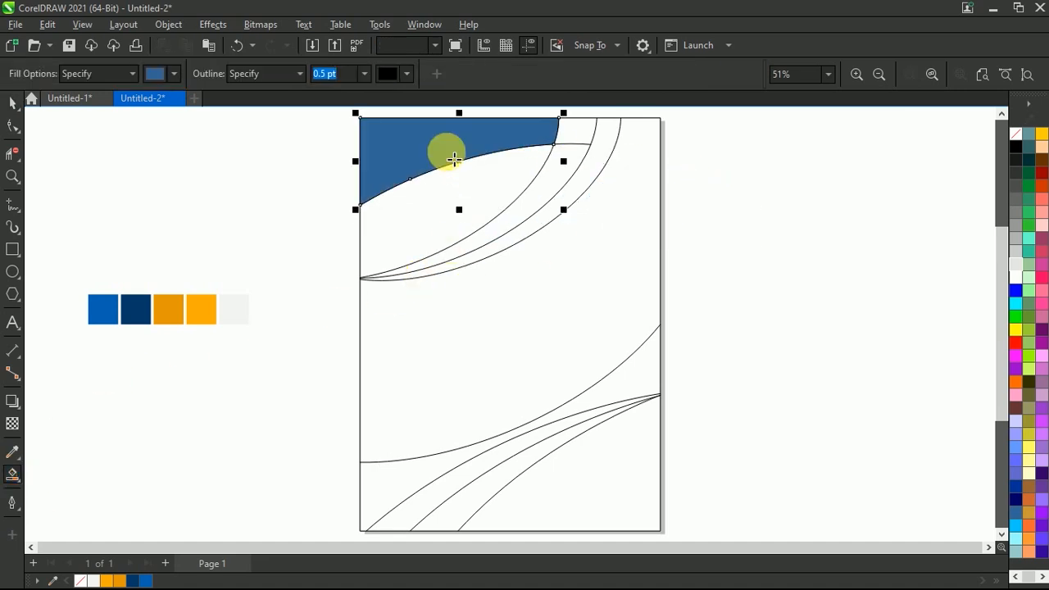
{"action": "left_click", "coordinate": [461, 183]}
{"action": "left_click", "coordinate": [579, 167]}
{"action": "left_click", "coordinate": [599, 172]}
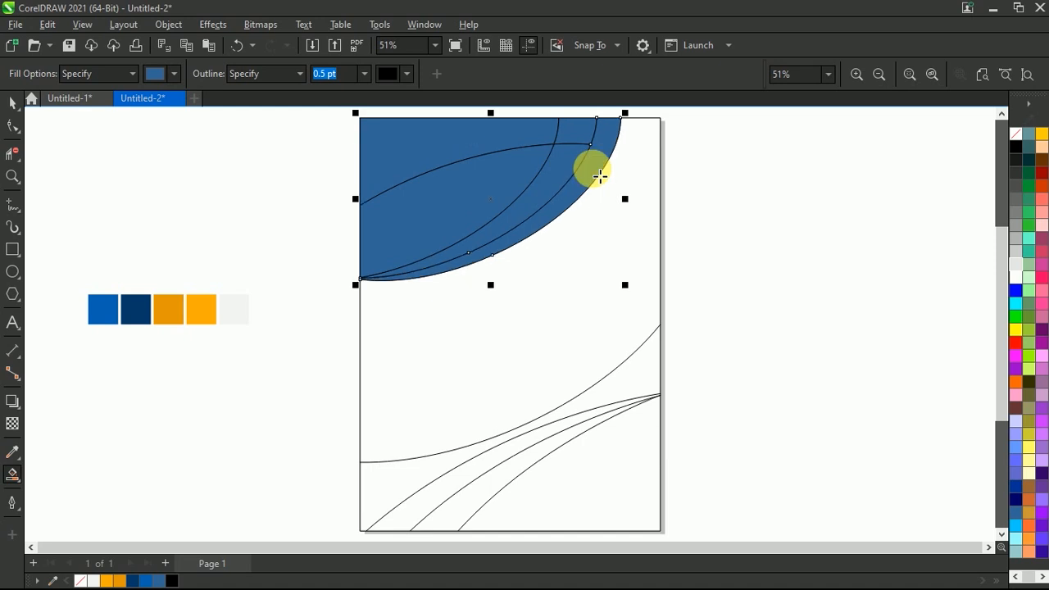
- Try to smart-fill the band between the lower curve and the first of the three bottom arcs with blue
{"action": "left_click", "coordinate": [634, 396]}
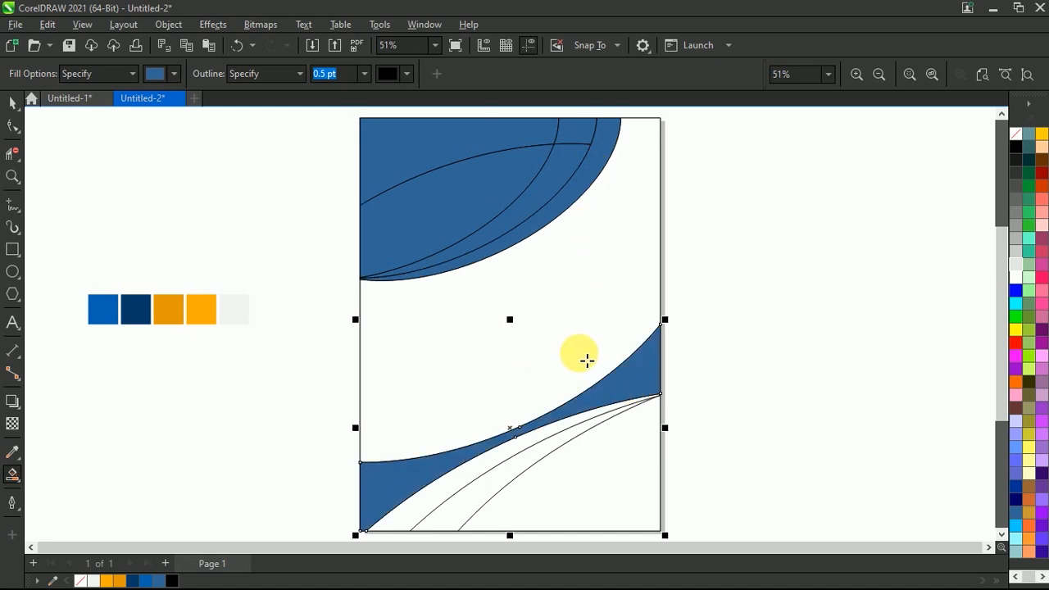
{"action": "key", "text": "ctrl+z"}
{"action": "scroll", "coordinate": [585, 361], "scroll_direction": "down", "scroll_amount": 1}
{"action": "scroll", "coordinate": [596, 419], "scroll_direction": "up", "scroll_amount": 1}
{"action": "left_click", "coordinate": [613, 368]}
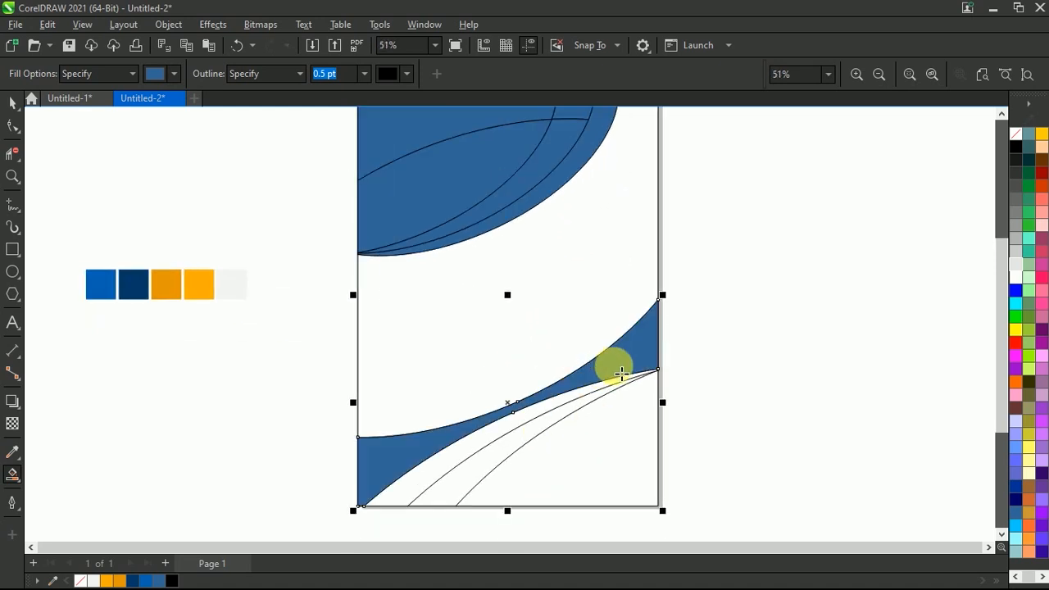
{"action": "key", "text": "space"}
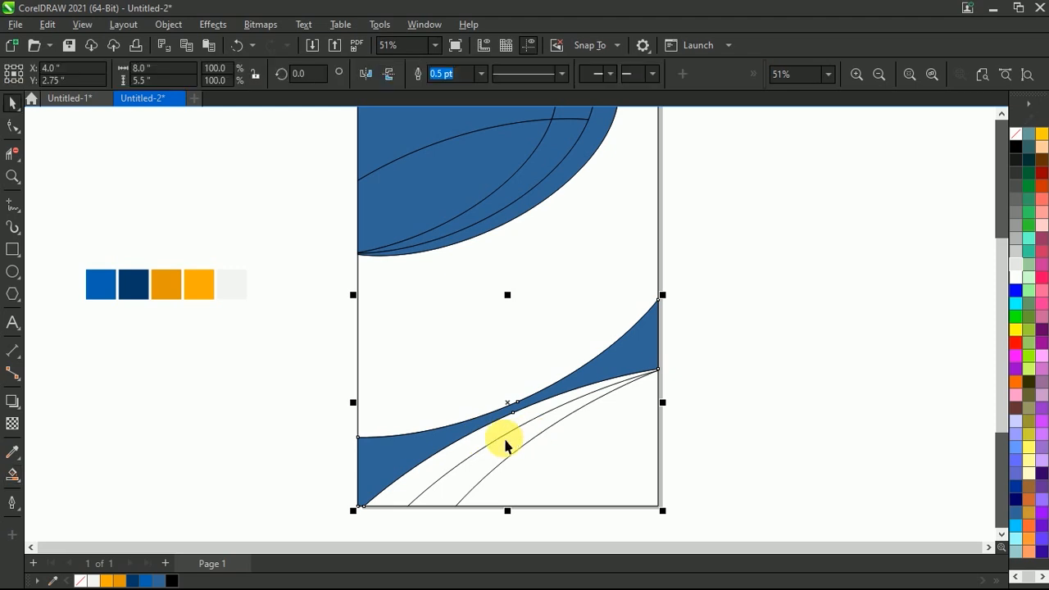
{"action": "left_click", "coordinate": [714, 349]}
{"action": "key", "text": "ctrl+z"}
{"action": "left_click", "coordinate": [673, 353]}
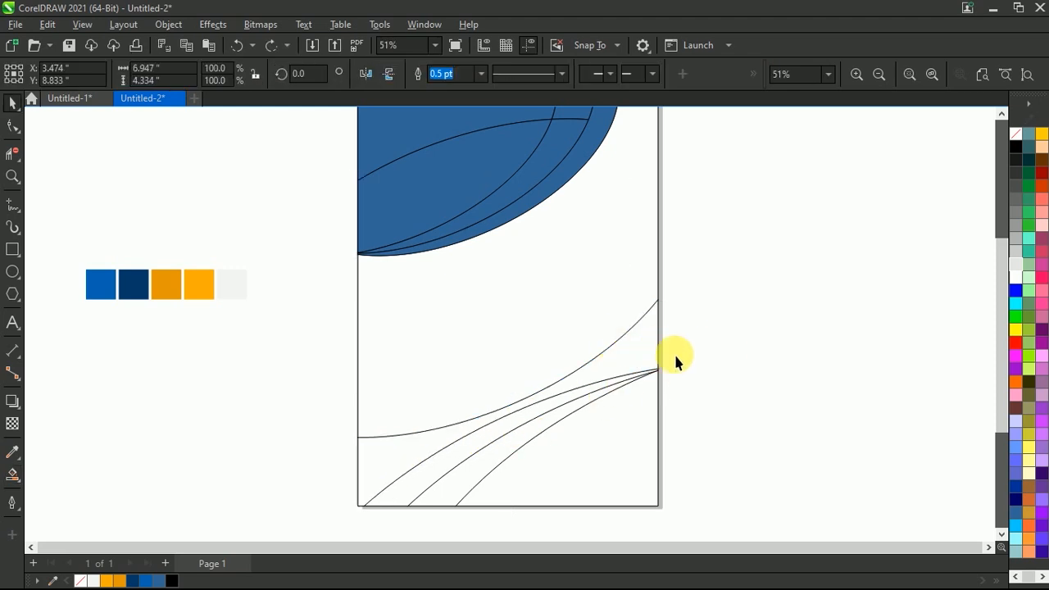
- Separate the long lower curve from the upper arc it is combined with
{"action": "left_click", "coordinate": [578, 370]}
{"action": "left_click_drag", "start_coordinate": [525, 402], "coordinate": [538, 442]}
{"action": "scroll", "coordinate": [537, 441], "scroll_direction": "down", "scroll_amount": 2}
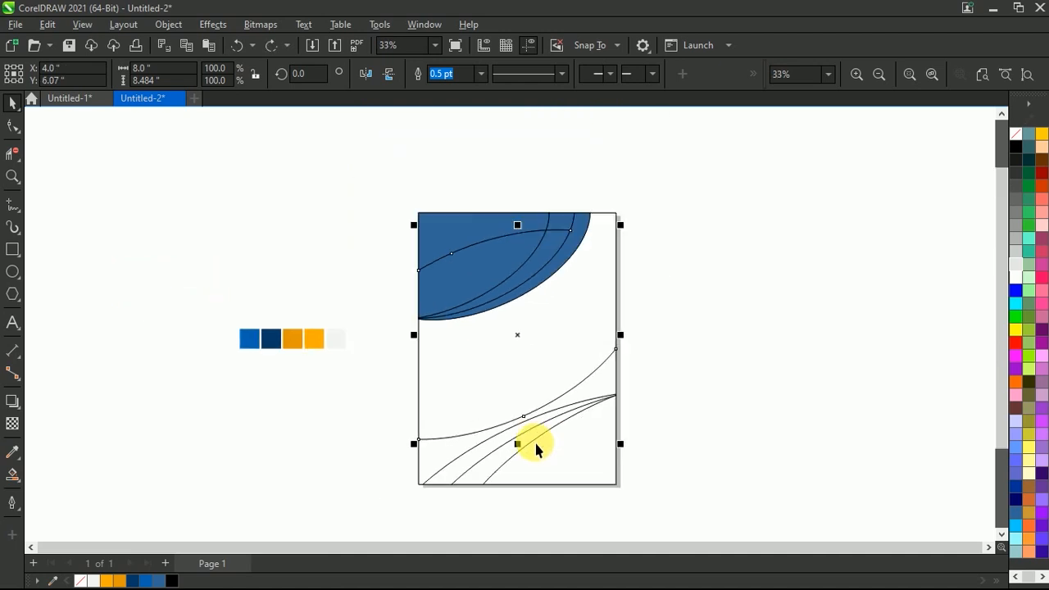
{"action": "scroll", "coordinate": [527, 297], "scroll_direction": "up", "scroll_amount": 1}
{"action": "left_click", "coordinate": [14, 128]}
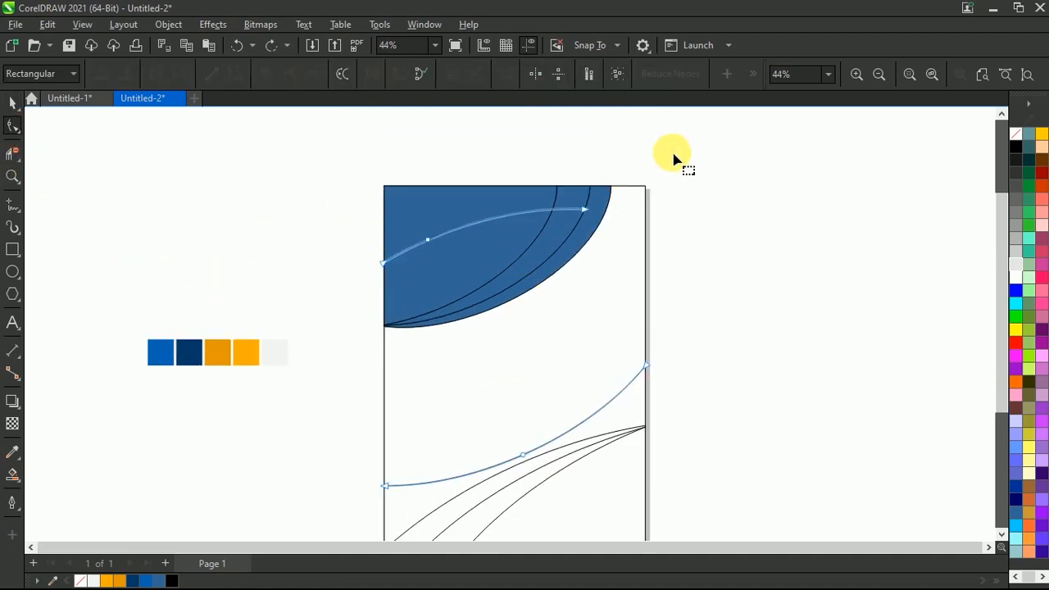
{"action": "scroll", "coordinate": [525, 283], "scroll_direction": "down", "scroll_amount": 2}
{"action": "scroll", "coordinate": [511, 287], "scroll_direction": "up", "scroll_amount": 2}
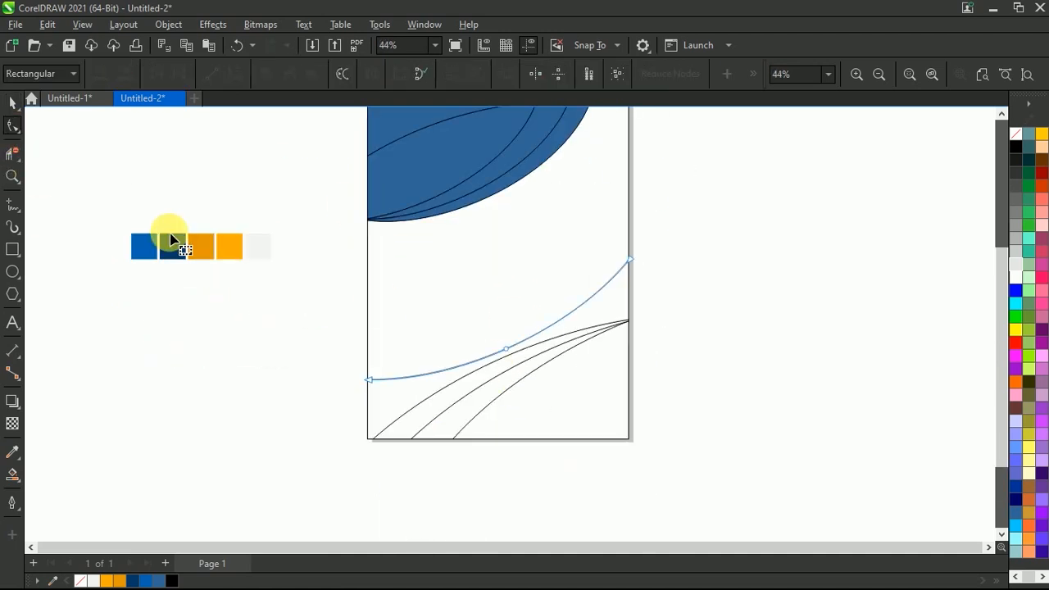
- Place a copy of the long lower curve straight below it, crossing the three bottom arcs
{"action": "left_click", "coordinate": [12, 105]}
{"action": "scroll", "coordinate": [512, 352], "scroll_direction": "up", "scroll_amount": 1}
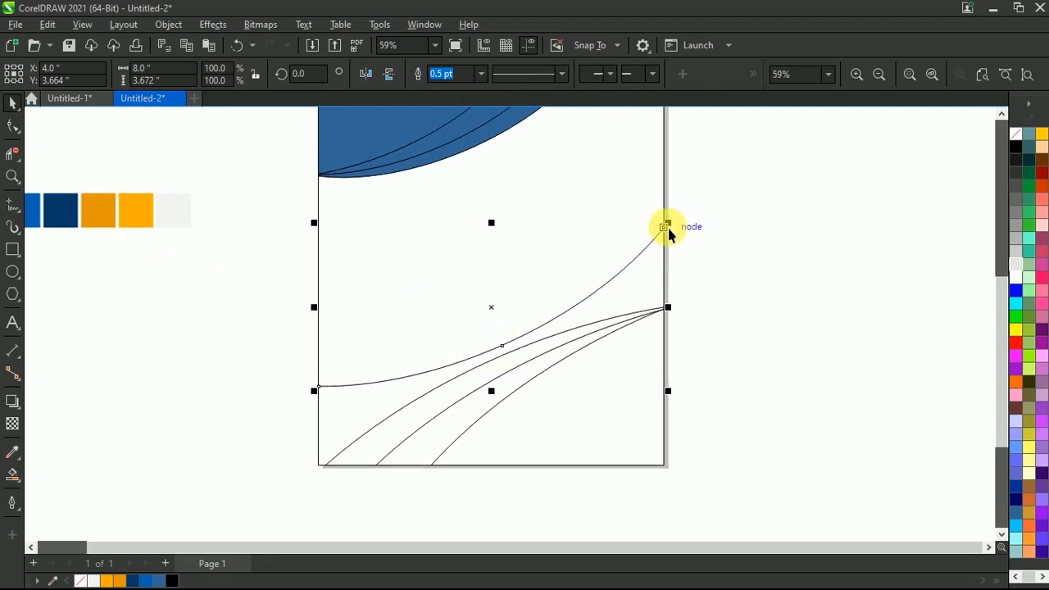
{"action": "left_click_drag", "start_coordinate": [672, 235], "coordinate": [666, 300]}
{"action": "left_click", "coordinate": [714, 278]}
{"action": "scroll", "coordinate": [532, 399], "scroll_direction": "up", "scroll_amount": 2}
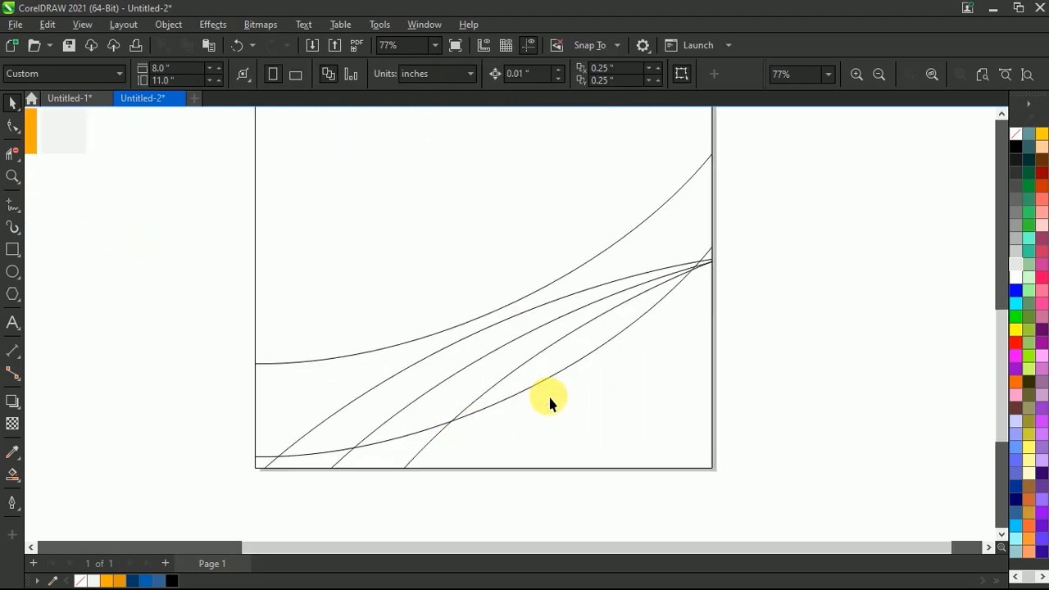
- Smart-fill the upper lower-page band, the strip below it and the small bottom-left pieces with blue
{"action": "left_click", "coordinate": [14, 473]}
{"action": "scroll", "coordinate": [501, 426], "scroll_direction": "down", "scroll_amount": 1}
{"action": "left_click", "coordinate": [616, 309]}
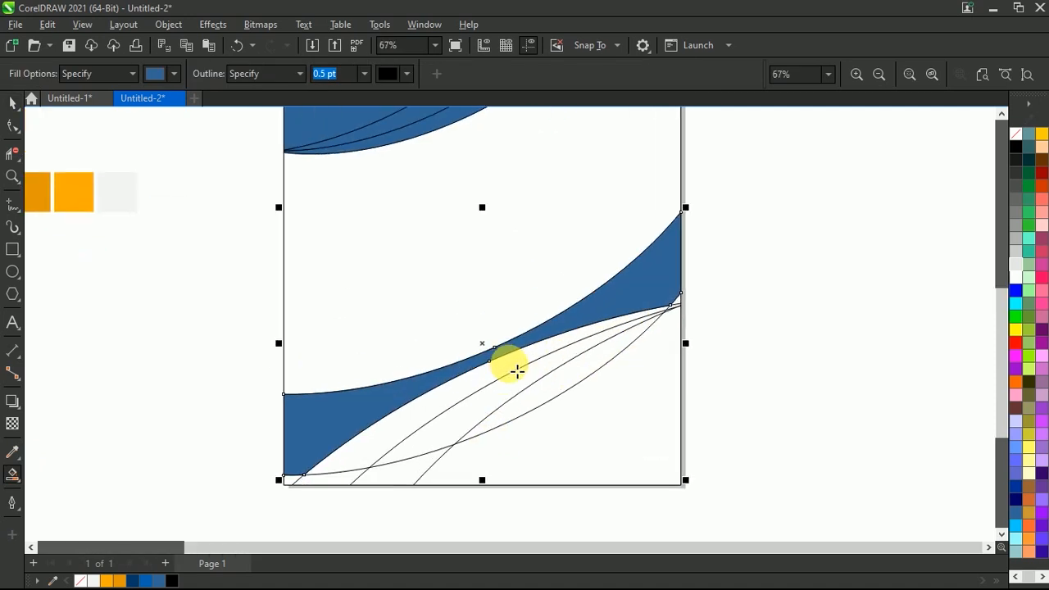
{"action": "left_click", "coordinate": [521, 387]}
{"action": "scroll", "coordinate": [328, 488], "scroll_direction": "up", "scroll_amount": 3}
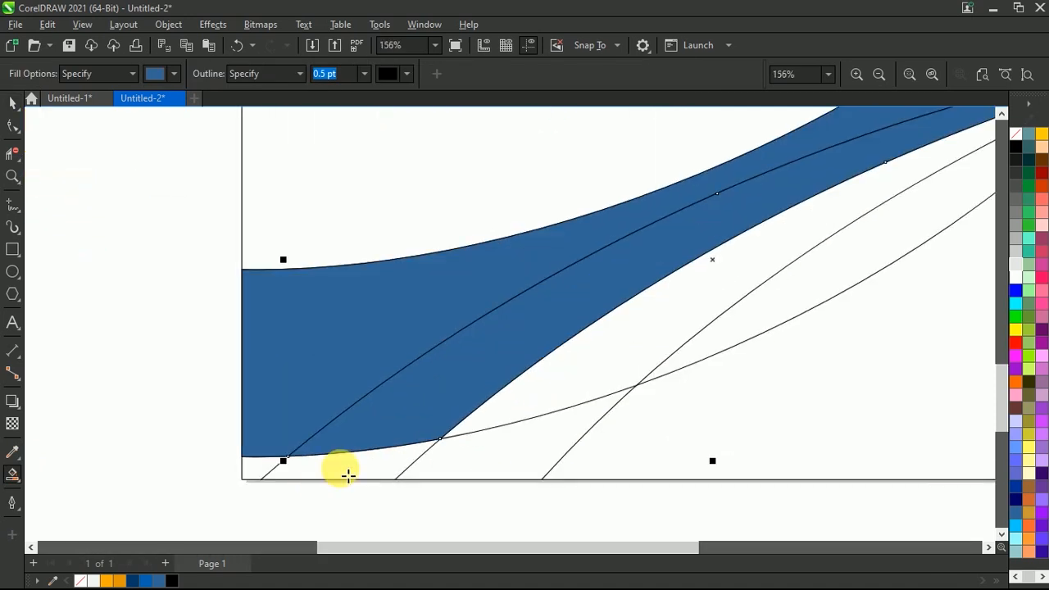
{"action": "left_click", "coordinate": [345, 471]}
- Smart-fill the remaining strips between the bottom arcs and the page's lower-right area with blue
{"action": "scroll", "coordinate": [393, 451], "scroll_direction": "down", "scroll_amount": 2}
{"action": "scroll", "coordinate": [295, 463], "scroll_direction": "up", "scroll_amount": 2}
{"action": "scroll", "coordinate": [380, 438], "scroll_direction": "down", "scroll_amount": 3}
{"action": "left_click", "coordinate": [572, 377]}
{"action": "left_click", "coordinate": [537, 424]}
{"action": "left_click", "coordinate": [660, 348]}
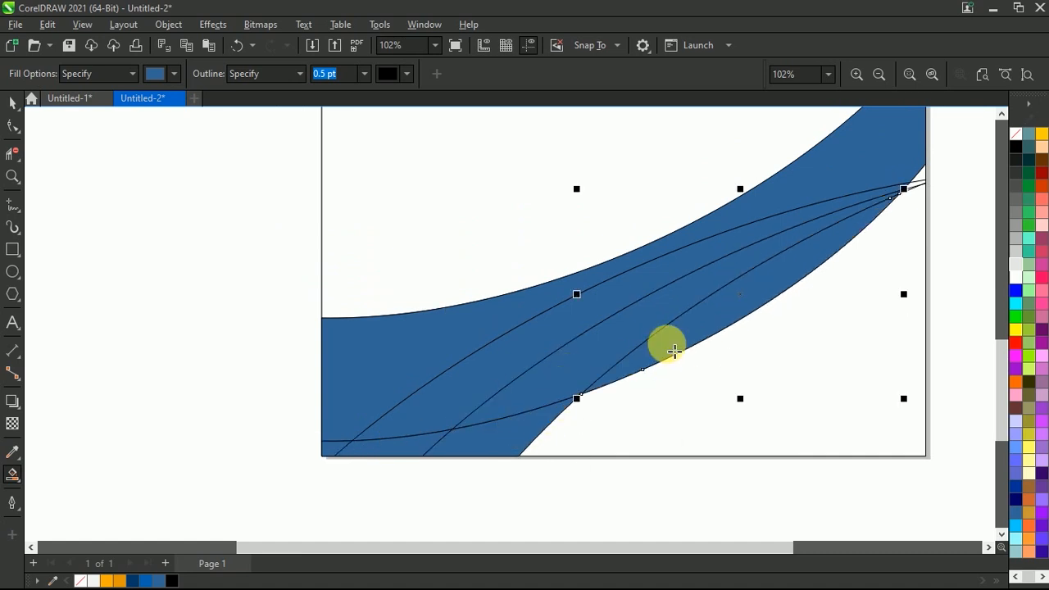
{"action": "scroll", "coordinate": [573, 414], "scroll_direction": "down", "scroll_amount": 3}
{"action": "left_click", "coordinate": [711, 399]}
{"action": "left_click", "coordinate": [773, 366]}
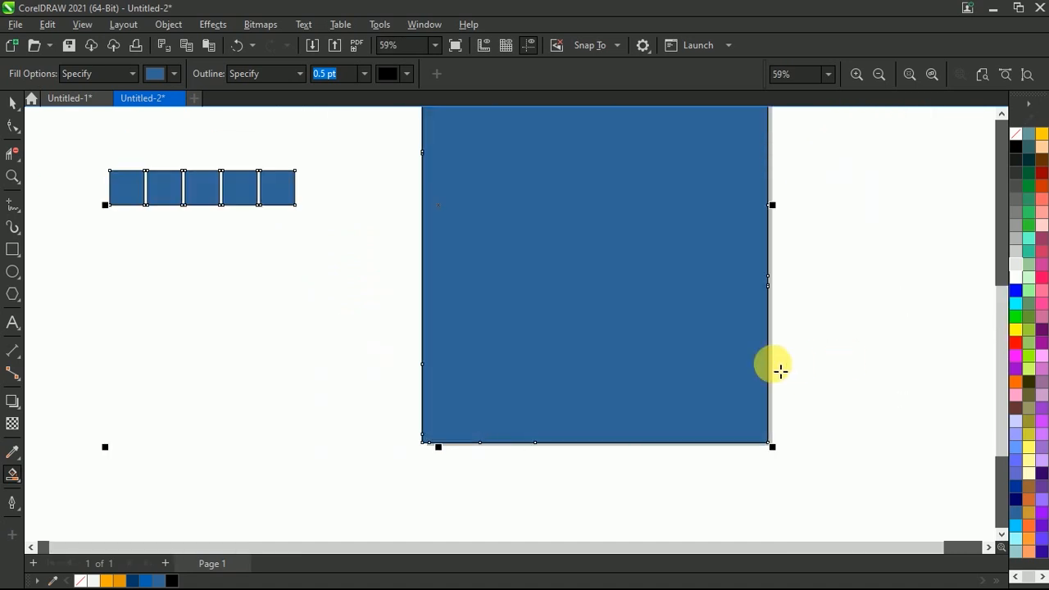
- Smart-fill the tiny slivers where the bottom curves cross at the page's right edge with blue
{"action": "scroll", "coordinate": [779, 371], "scroll_direction": "up", "scroll_amount": 7}
{"action": "left_click", "coordinate": [672, 322]}
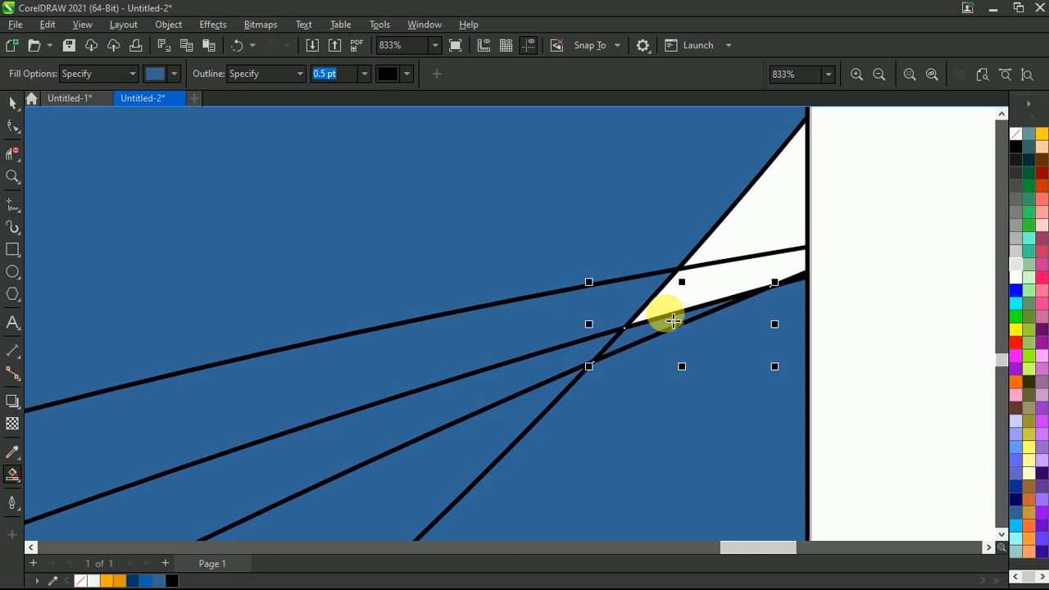
{"action": "left_click", "coordinate": [729, 261]}
{"action": "left_click", "coordinate": [742, 242]}
{"action": "scroll", "coordinate": [738, 246], "scroll_direction": "down", "scroll_amount": 5}
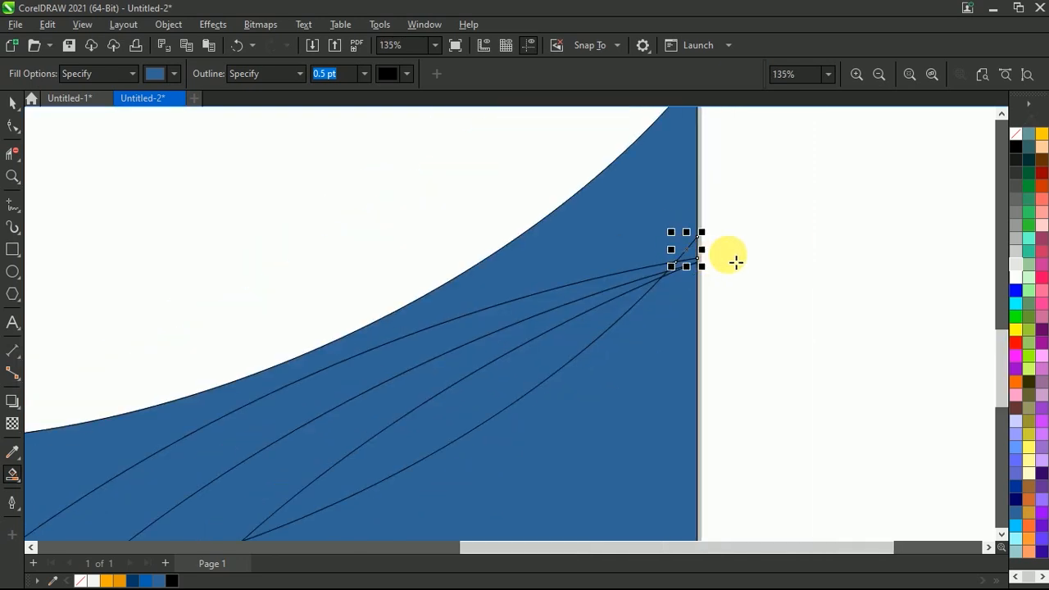
{"action": "left_click", "coordinate": [14, 105]}
{"action": "left_click", "coordinate": [707, 222]}
- Examine the crossing of the bottom curves at the page's right edge for small separate pieces
{"action": "scroll", "coordinate": [636, 234], "scroll_direction": "down", "scroll_amount": 2}
{"action": "scroll", "coordinate": [674, 203], "scroll_direction": "up", "scroll_amount": 1}
{"action": "scroll", "coordinate": [675, 206], "scroll_direction": "down", "scroll_amount": 2}
{"action": "scroll", "coordinate": [679, 199], "scroll_direction": "up", "scroll_amount": 6}
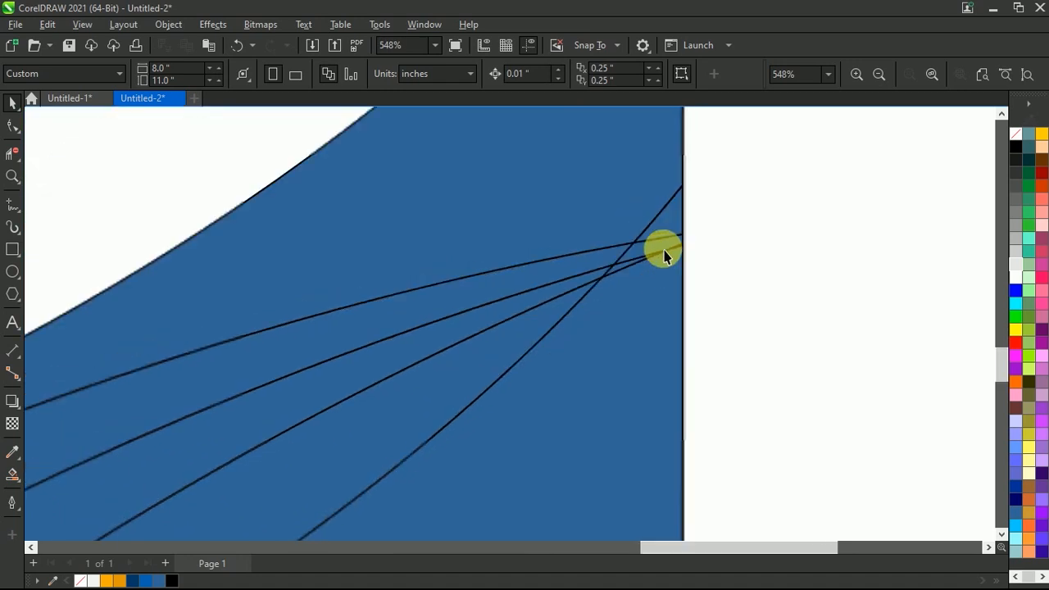
{"action": "scroll", "coordinate": [668, 214], "scroll_direction": "down", "scroll_amount": 2}
{"action": "scroll", "coordinate": [645, 282], "scroll_direction": "up", "scroll_amount": 2}
{"action": "scroll", "coordinate": [670, 225], "scroll_direction": "down", "scroll_amount": 2}
{"action": "scroll", "coordinate": [664, 244], "scroll_direction": "up", "scroll_amount": 2}
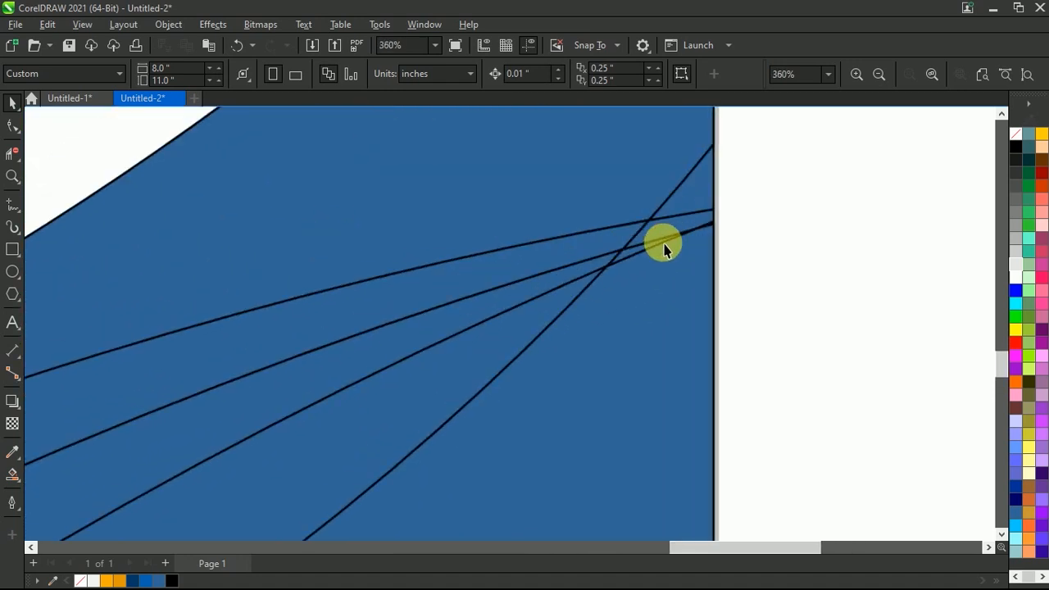
- Weld the slivers between the bottom arcs at the page's right edge to their adjoining strips
{"action": "left_click", "coordinate": [657, 227]}
{"action": "left_click", "coordinate": [603, 244], "text": "shift"}
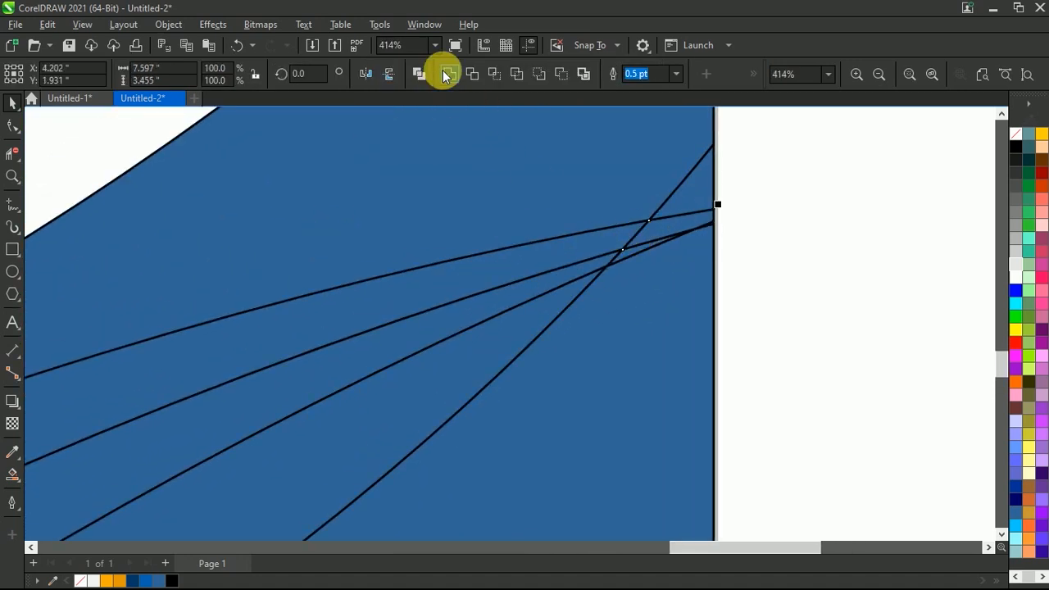
{"action": "left_click", "coordinate": [445, 73]}
{"action": "left_click", "coordinate": [774, 205]}
{"action": "scroll", "coordinate": [625, 230], "scroll_direction": "up", "scroll_amount": 3}
{"action": "left_click", "coordinate": [633, 241]}
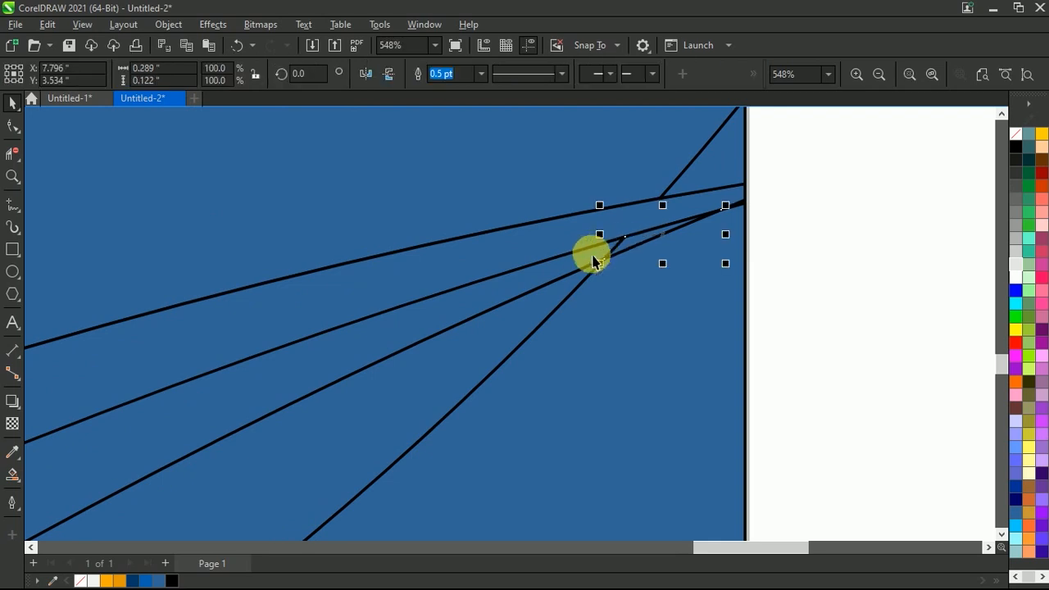
{"action": "left_click", "coordinate": [505, 137], "text": "shift"}
{"action": "left_click", "coordinate": [450, 74]}
{"action": "scroll", "coordinate": [656, 228], "scroll_direction": "down", "scroll_amount": 5}
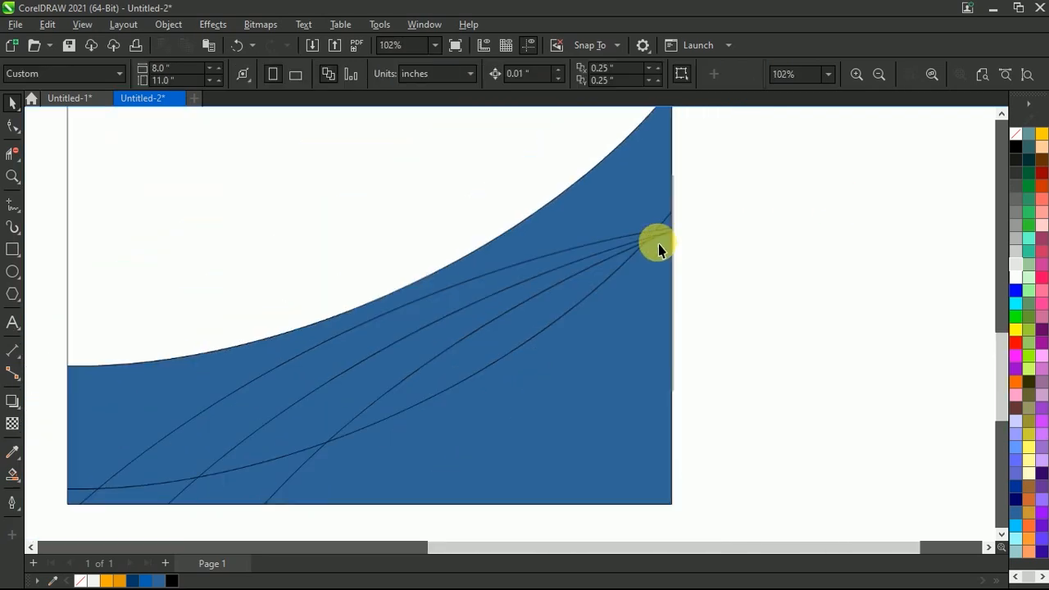
- Weld the remaining sliver at the page's right edge to the large lower-right area
{"action": "left_click", "coordinate": [669, 230]}
{"action": "left_click", "coordinate": [662, 284], "text": "shift"}
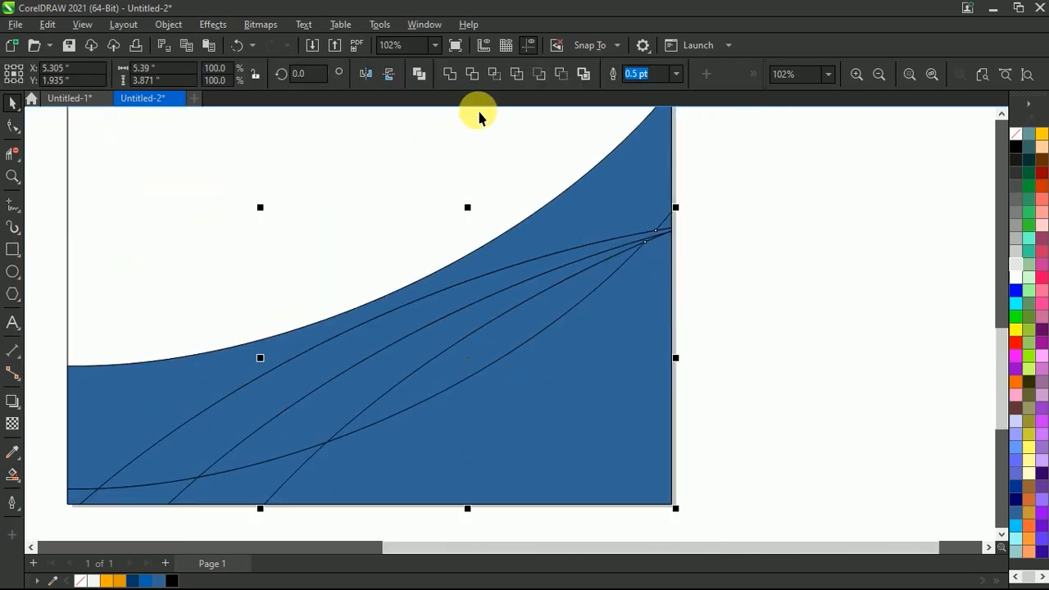
{"action": "left_click", "coordinate": [455, 77]}
{"action": "left_click", "coordinate": [737, 215]}
{"action": "scroll", "coordinate": [628, 281], "scroll_direction": "down", "scroll_amount": 2}
{"action": "scroll", "coordinate": [582, 281], "scroll_direction": "up", "scroll_amount": 1}
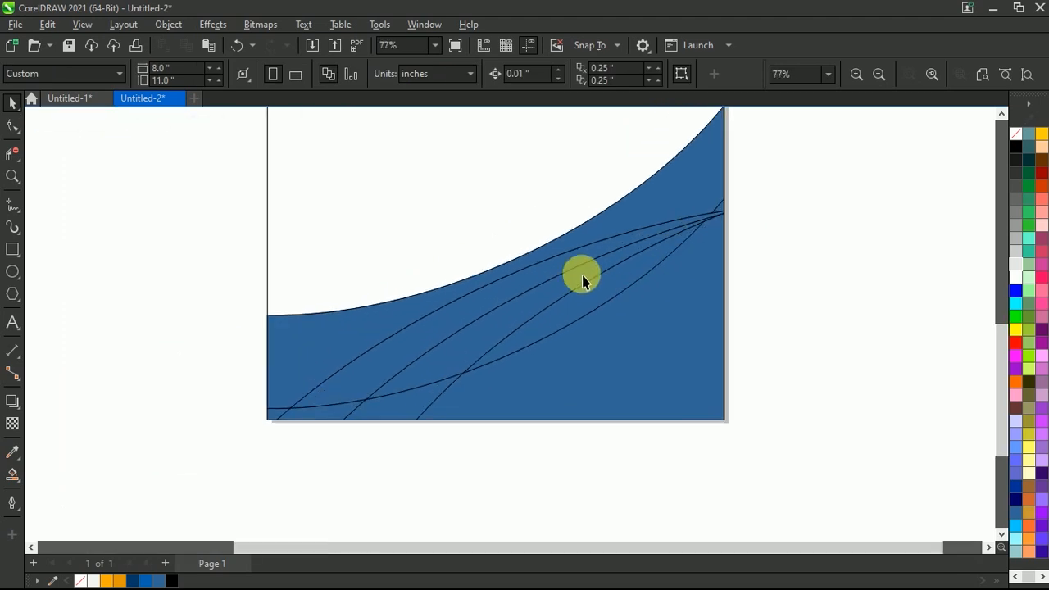
- Weld the small lower pieces of the two strips between the bottom arcs to their upper parts
{"action": "left_click", "coordinate": [407, 372]}
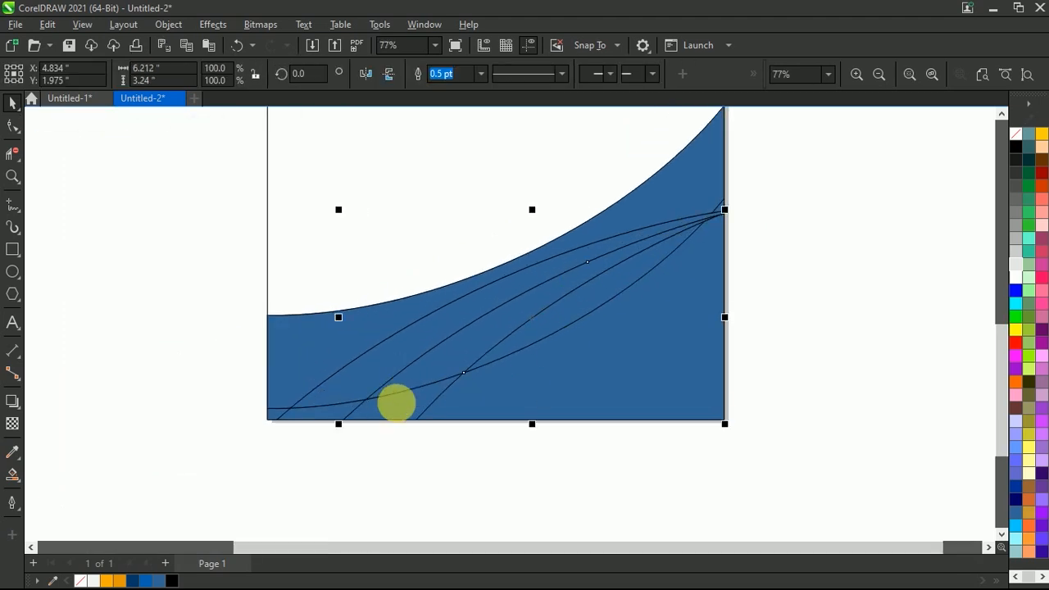
{"action": "left_click", "coordinate": [454, 78]}
{"action": "left_click", "coordinate": [226, 288]}
{"action": "left_click", "coordinate": [325, 407]}
{"action": "left_click", "coordinate": [372, 379], "text": "shift"}
{"action": "left_click", "coordinate": [452, 79]}
- Weld the small piece in the page's lower-left corner to the large area above the bottom arcs
{"action": "left_click", "coordinate": [203, 322]}
{"action": "left_click", "coordinate": [285, 410]}
{"action": "left_click", "coordinate": [312, 343], "text": "shift"}
{"action": "left_click", "coordinate": [450, 75]}
- Weld the lens-shaped piece between the lowest arcs to the large upper shape and test the result with a move that is undone
{"action": "left_click", "coordinate": [588, 317]}
{"action": "left_click_drag", "start_coordinate": [595, 305], "coordinate": [682, 182]}
{"action": "left_click", "coordinate": [682, 173], "text": "shift"}
{"action": "left_click", "coordinate": [452, 75]}
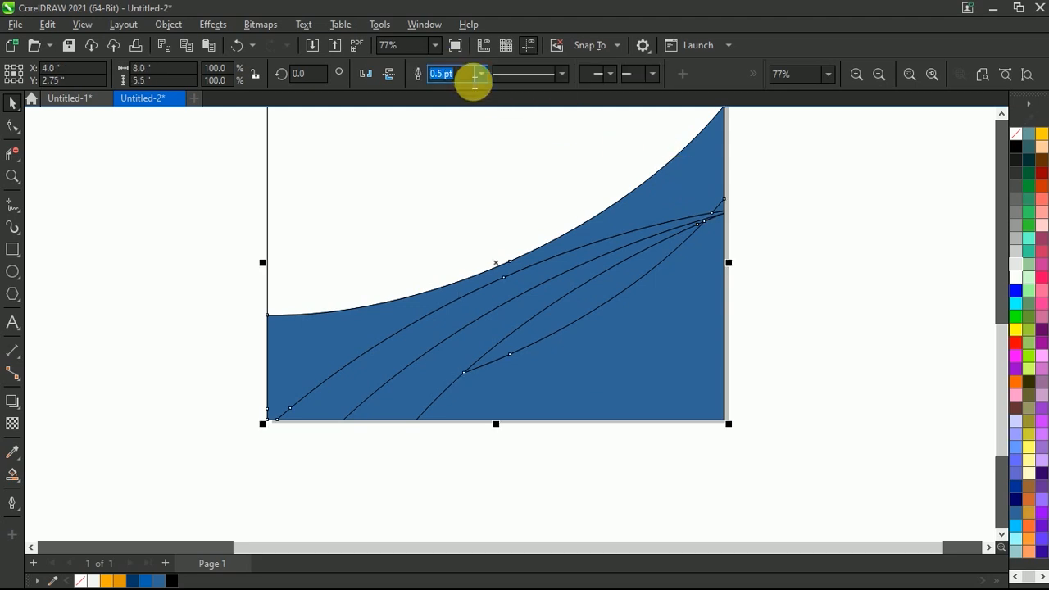
{"action": "left_click_drag", "start_coordinate": [637, 265], "coordinate": [681, 286]}
{"action": "key", "text": "ctrl+z"}
{"action": "left_click", "coordinate": [795, 242]}
- Fill the page's top-left corner shape with medium blue and the leaf shape beneath it with dark navy blue
{"action": "scroll", "coordinate": [581, 346], "scroll_direction": "down", "scroll_amount": 2}
{"action": "scroll", "coordinate": [580, 319], "scroll_direction": "up", "scroll_amount": 1}
{"action": "scroll", "coordinate": [580, 320], "scroll_direction": "down", "scroll_amount": 2}
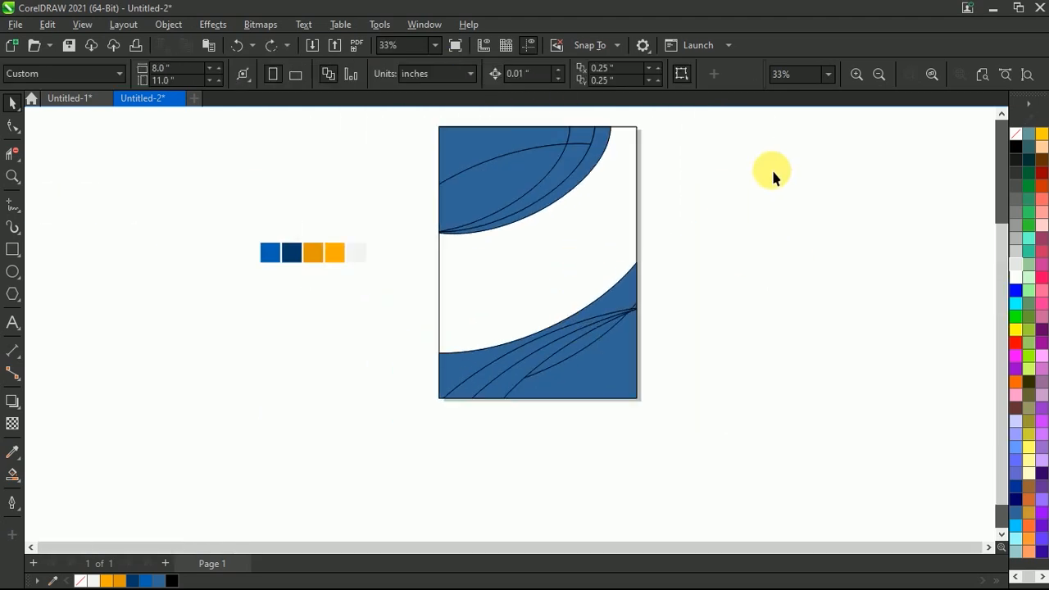
{"action": "left_click", "coordinate": [1026, 75]}
{"action": "left_click", "coordinate": [445, 137]}
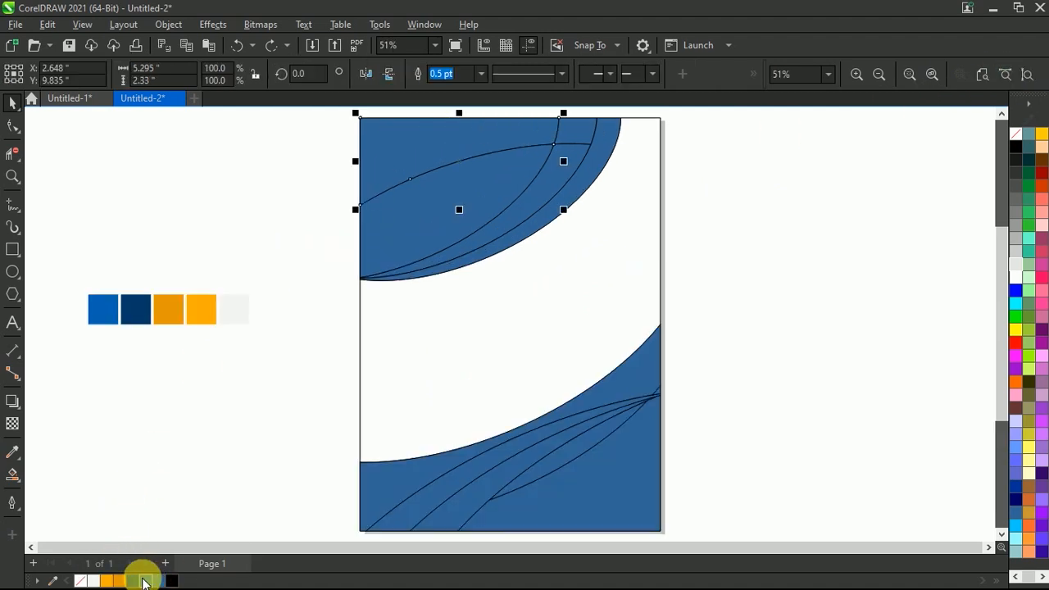
{"action": "left_click", "coordinate": [144, 581]}
{"action": "left_click", "coordinate": [242, 413]}
{"action": "left_click", "coordinate": [452, 213]}
{"action": "left_click", "coordinate": [138, 580]}
{"action": "left_click", "coordinate": [265, 412]}
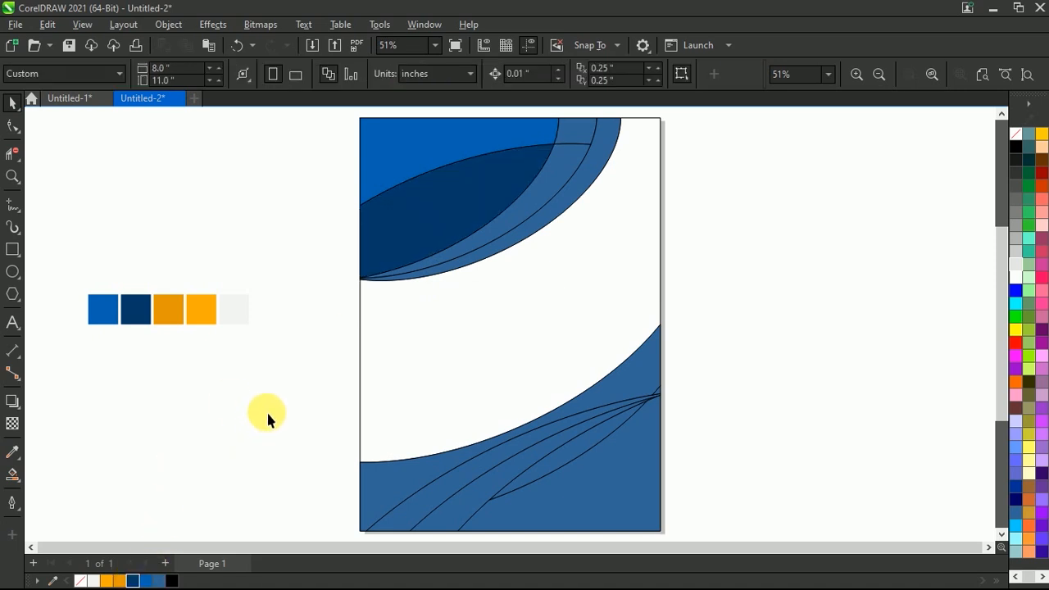
- Fill the top curved band's short upper piece with light orange and its long lower piece with darker orange #E39700
{"action": "left_click", "coordinate": [555, 148]}
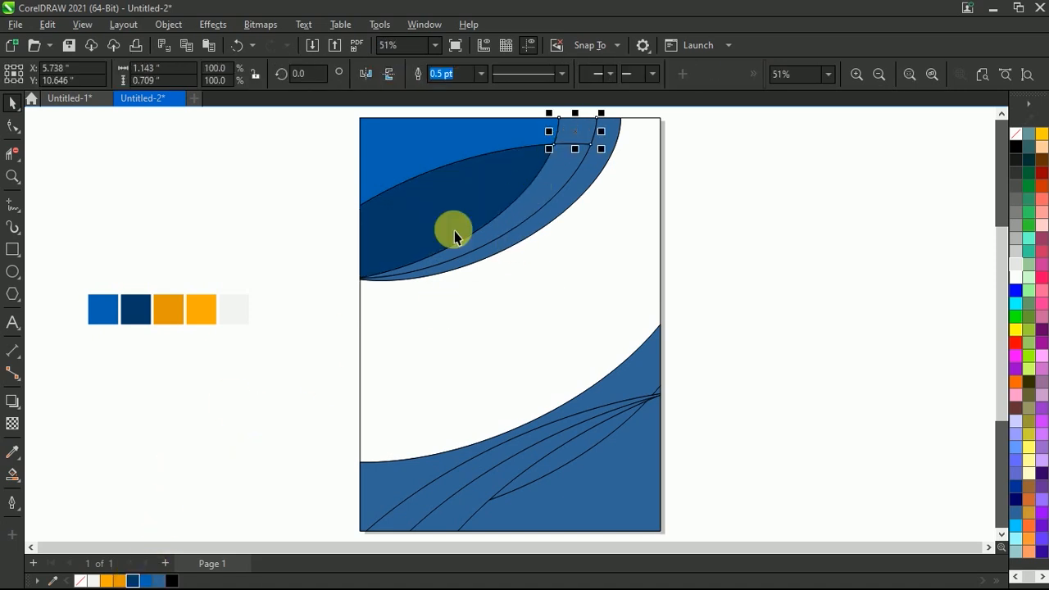
{"action": "left_click", "coordinate": [115, 582]}
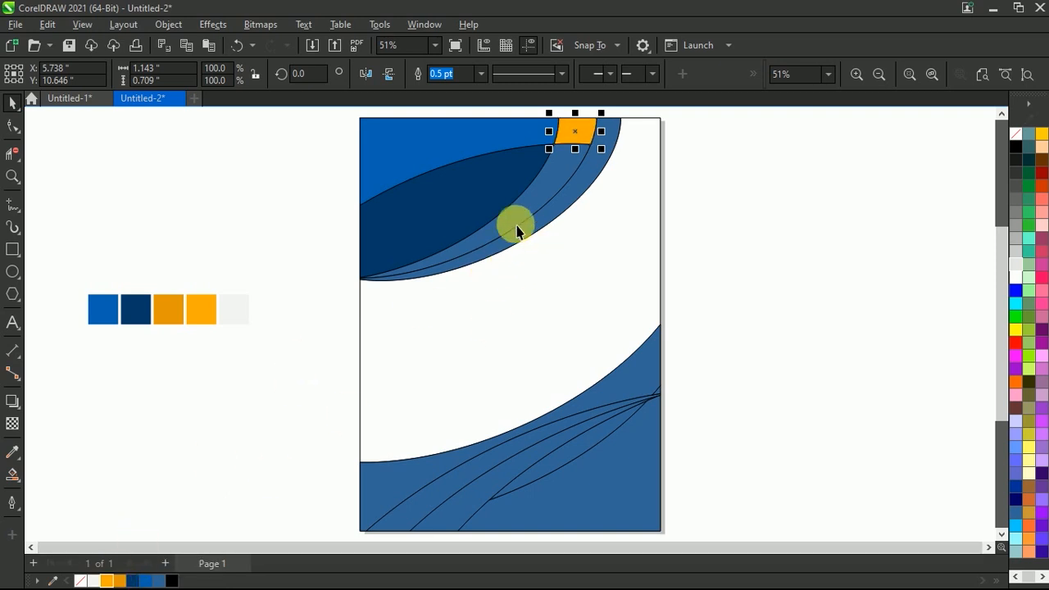
{"action": "left_click", "coordinate": [119, 580]}
{"action": "left_click", "coordinate": [386, 312]}
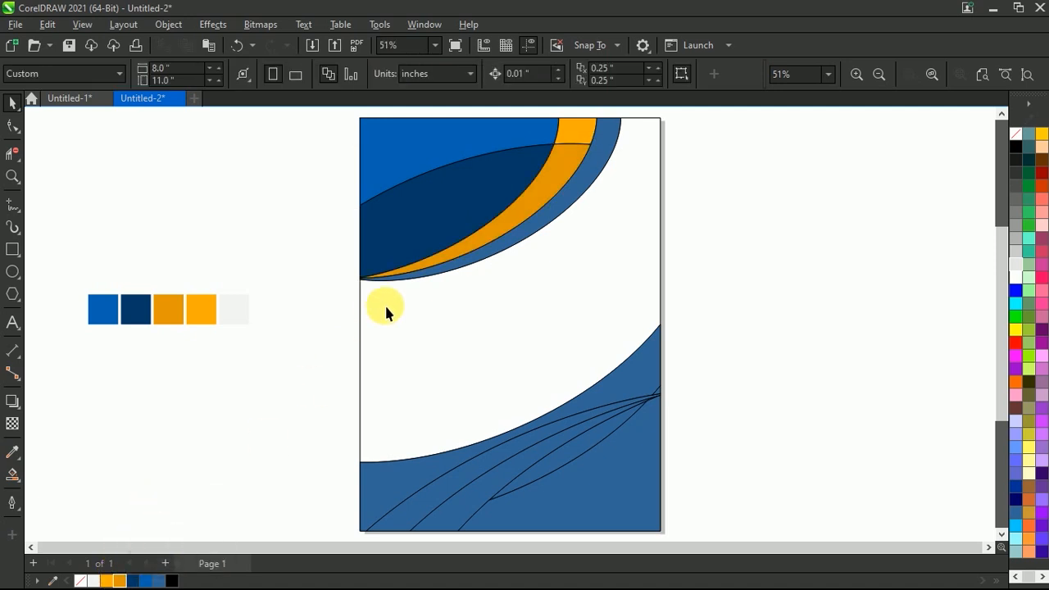
- Fill the outermost curved band of the top design with white
{"action": "left_click", "coordinate": [601, 176]}
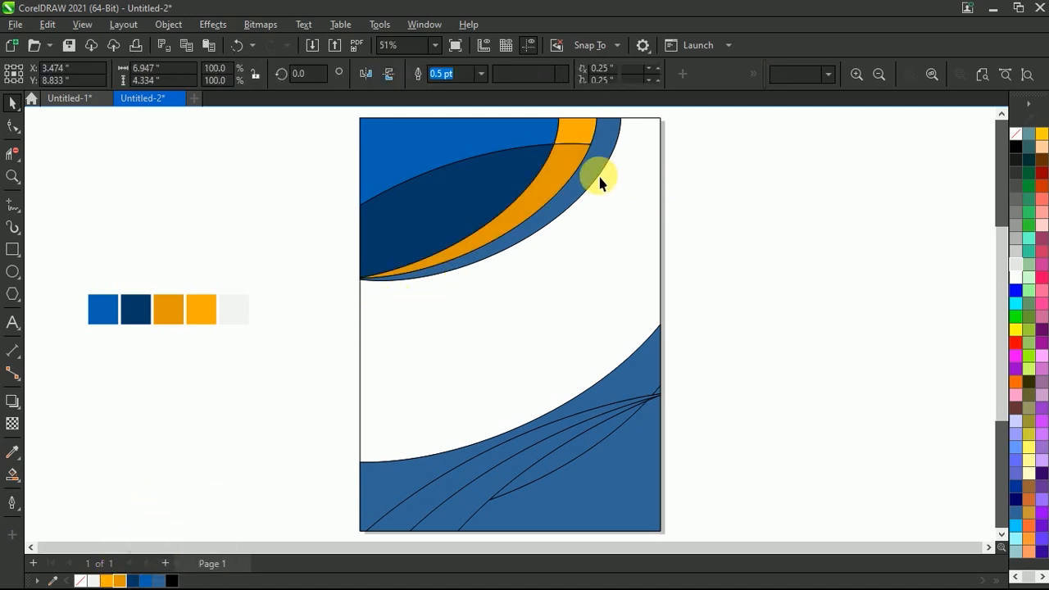
{"action": "left_click", "coordinate": [1017, 279]}
{"action": "left_click", "coordinate": [564, 262]}
- Fill the large upper shape of the bottom design with medium blue
{"action": "scroll", "coordinate": [541, 368], "scroll_direction": "down", "scroll_amount": 2}
{"action": "left_click", "coordinate": [632, 281]}
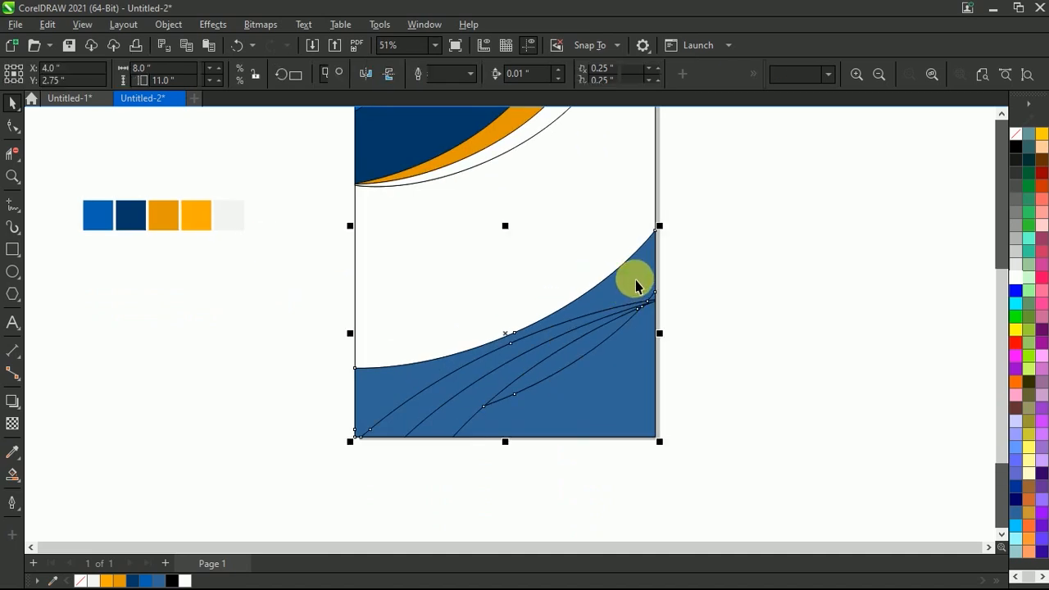
{"action": "left_click", "coordinate": [148, 580]}
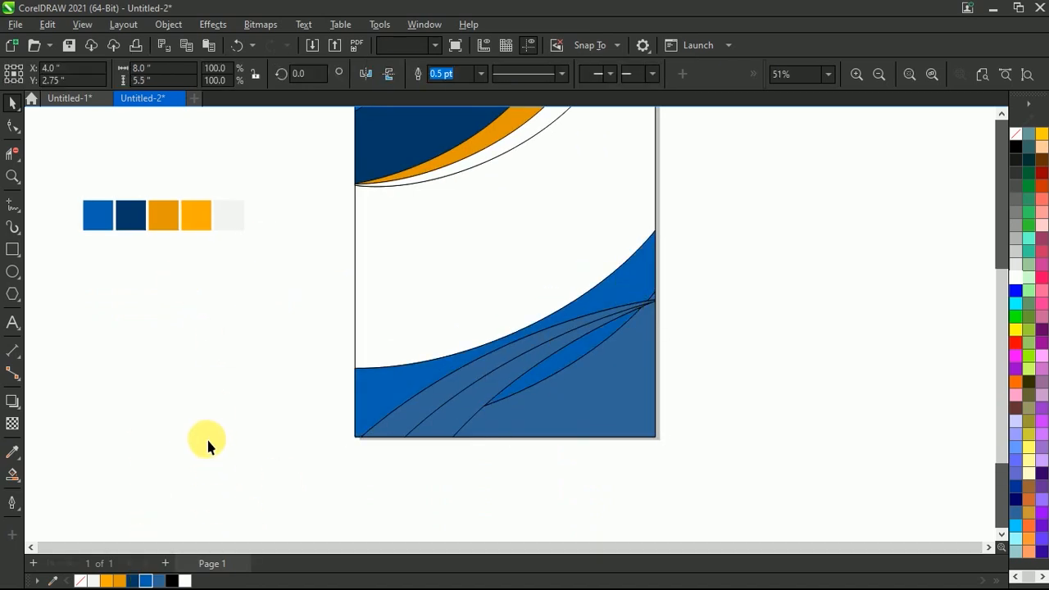
{"action": "left_click", "coordinate": [208, 442]}
- Fill the outer bottom strip with light orange and the strip beside it with white
{"action": "left_click", "coordinate": [522, 368]}
{"action": "left_click", "coordinate": [384, 424]}
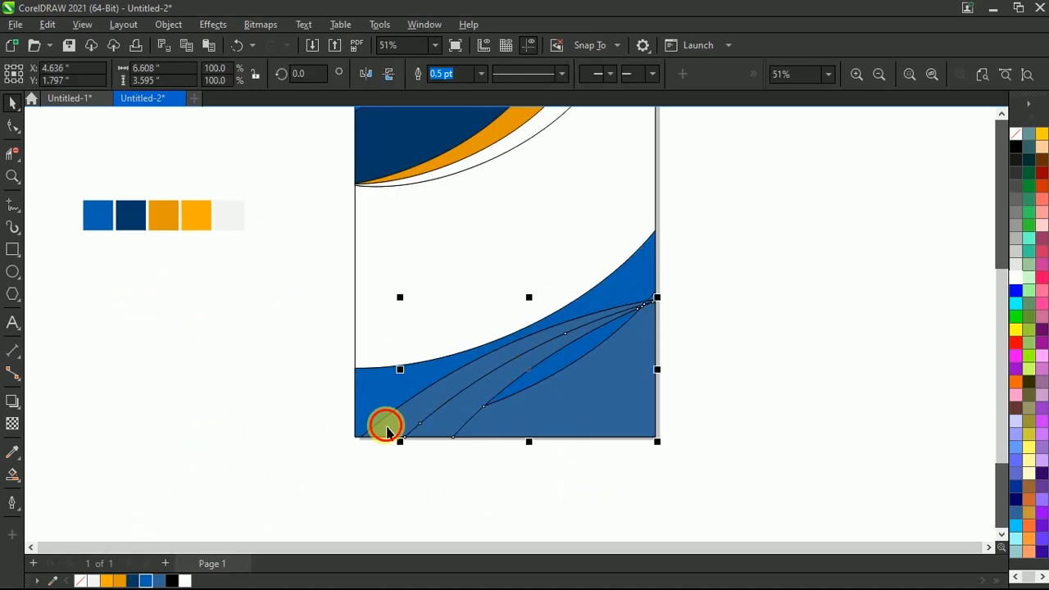
{"action": "left_click", "coordinate": [119, 582]}
{"action": "left_click", "coordinate": [287, 472]}
{"action": "left_click", "coordinate": [439, 420]}
{"action": "left_click", "coordinate": [182, 582]}
{"action": "left_click", "coordinate": [383, 476]}
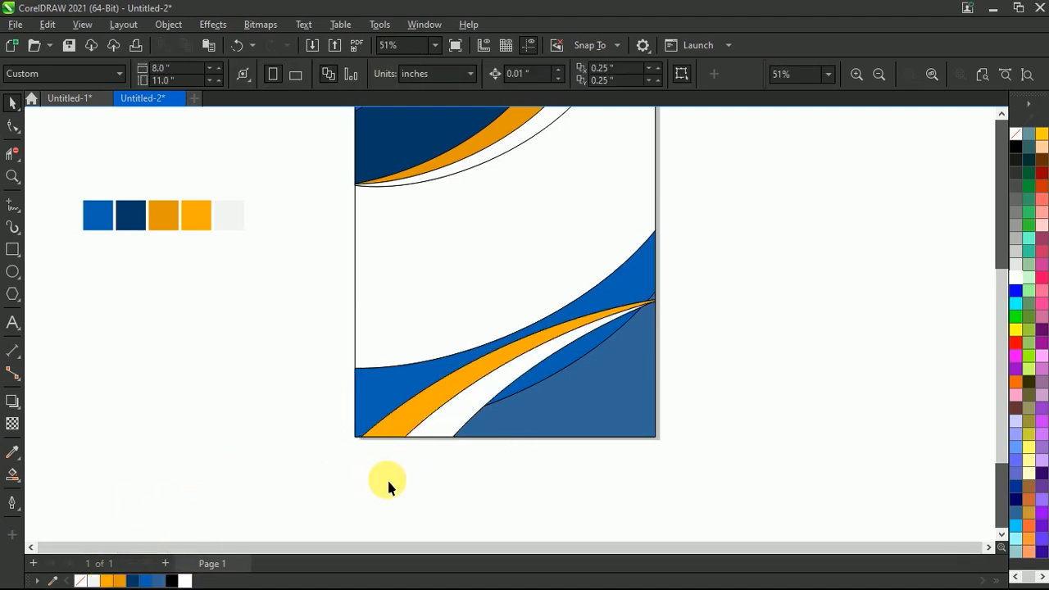
- Fill the lower-right corner shape with medium blue and the large welded shape of the bottom design with dark navy blue
{"action": "left_click", "coordinate": [455, 453]}
{"action": "left_click", "coordinate": [155, 581]}
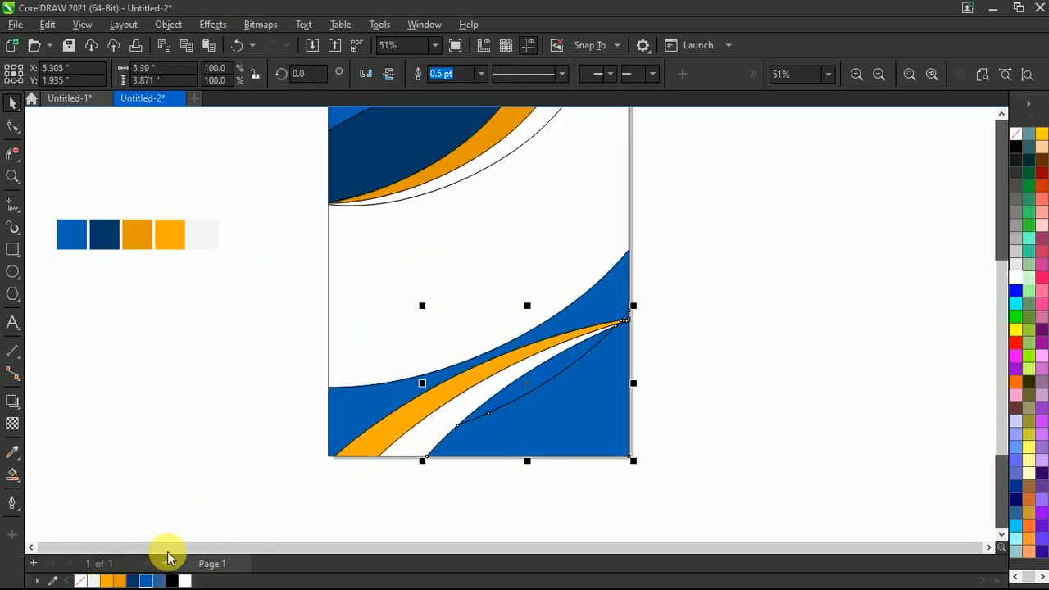
{"action": "left_click", "coordinate": [188, 495]}
{"action": "left_click", "coordinate": [342, 424]}
{"action": "left_click", "coordinate": [133, 581]}
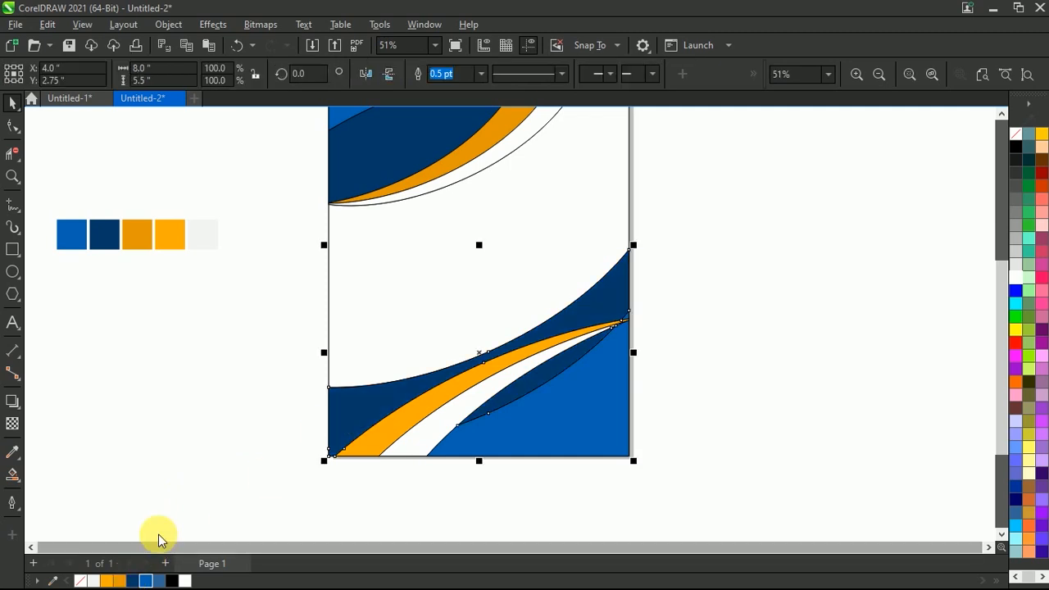
{"action": "left_click", "coordinate": [447, 497]}
- Remove the outlines from all shapes on the page by setting their outline colour to none
{"action": "scroll", "coordinate": [447, 497], "scroll_direction": "down", "scroll_amount": 2}
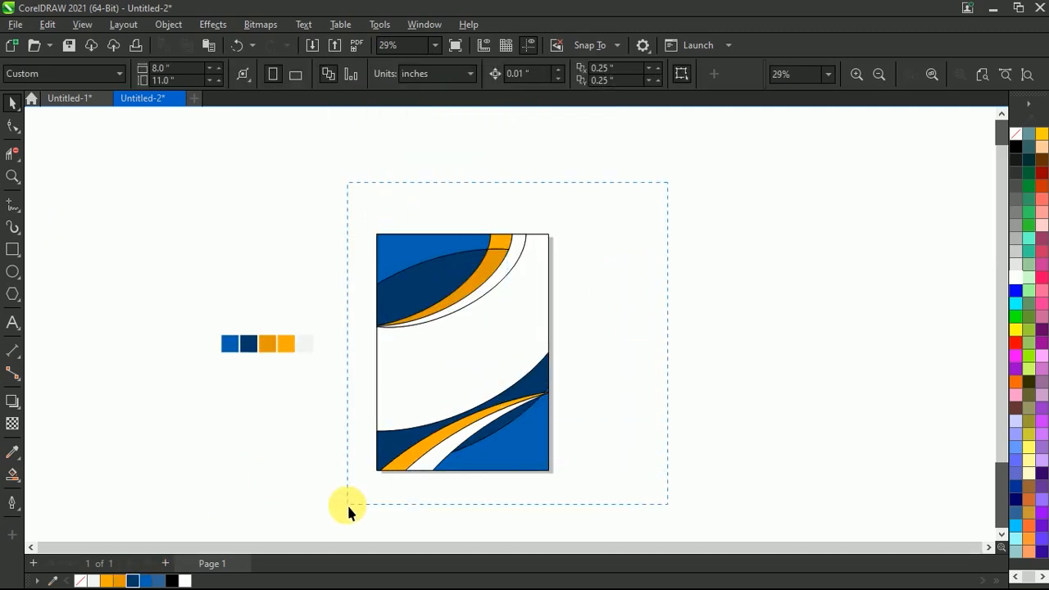
{"action": "left_click_drag", "start_coordinate": [355, 497], "coordinate": [356, 497]}
{"action": "scroll", "coordinate": [393, 424], "scroll_direction": "up", "scroll_amount": 1}
{"action": "right_click", "coordinate": [1017, 141]}
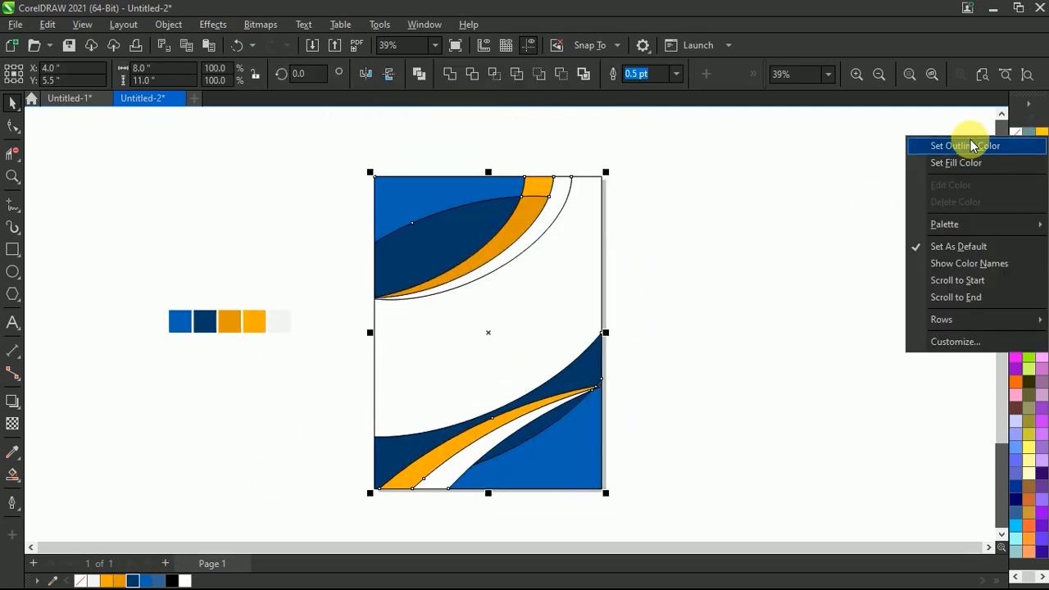
{"action": "left_click", "coordinate": [926, 143]}
{"action": "left_click", "coordinate": [515, 265]}
{"action": "scroll", "coordinate": [517, 270], "scroll_direction": "down", "scroll_amount": 1}
{"action": "scroll", "coordinate": [524, 283], "scroll_direction": "up", "scroll_amount": 1}
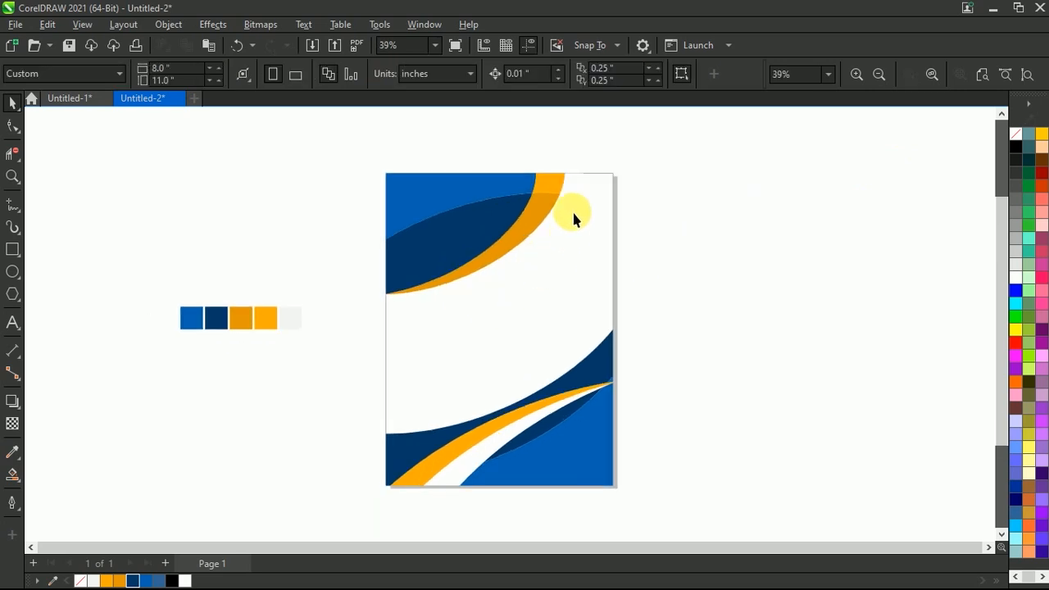
- Add a drop shadow to the top white band, offset about 0.2 inch to the right, with opacity 36
{"action": "left_click", "coordinate": [564, 220]}
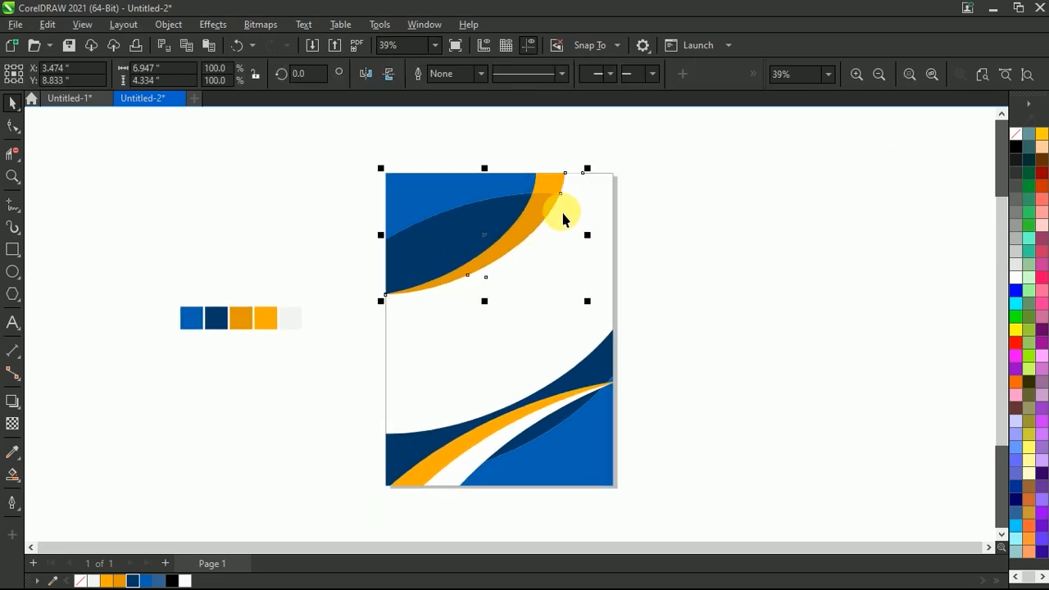
{"action": "left_click", "coordinate": [12, 401]}
{"action": "left_click_drag", "start_coordinate": [583, 236], "coordinate": [599, 307]}
{"action": "scroll", "coordinate": [585, 247], "scroll_direction": "up", "scroll_amount": 7}
{"action": "scroll", "coordinate": [564, 279], "scroll_direction": "down", "scroll_amount": 4}
{"action": "scroll", "coordinate": [542, 137], "scroll_direction": "up", "scroll_amount": 2}
{"action": "scroll", "coordinate": [585, 215], "scroll_direction": "down", "scroll_amount": 4}
{"action": "scroll", "coordinate": [565, 237], "scroll_direction": "up", "scroll_amount": 3}
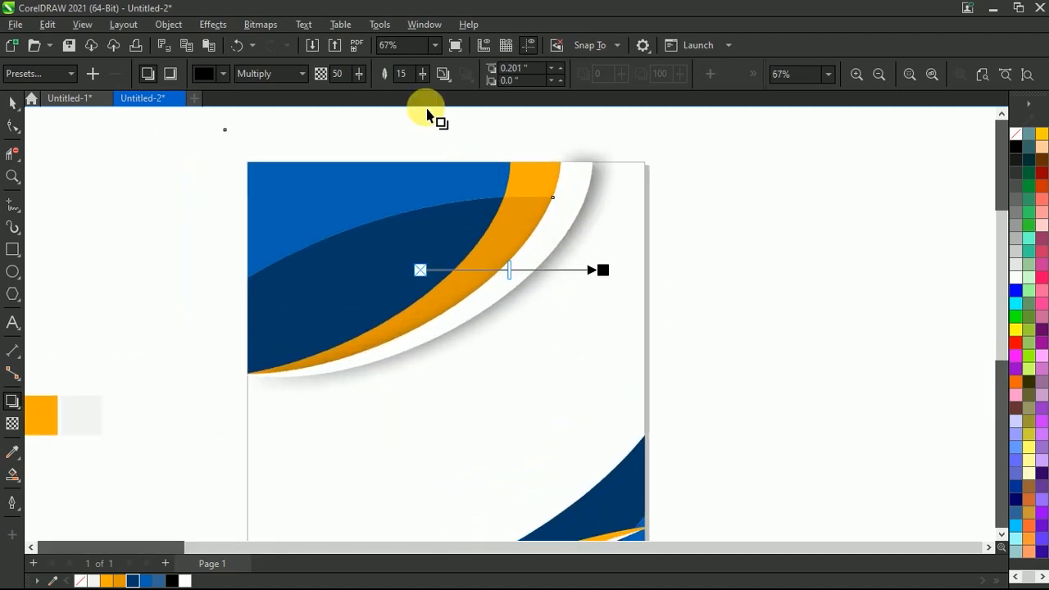
{"action": "left_click_drag", "start_coordinate": [360, 75], "coordinate": [352, 80]}
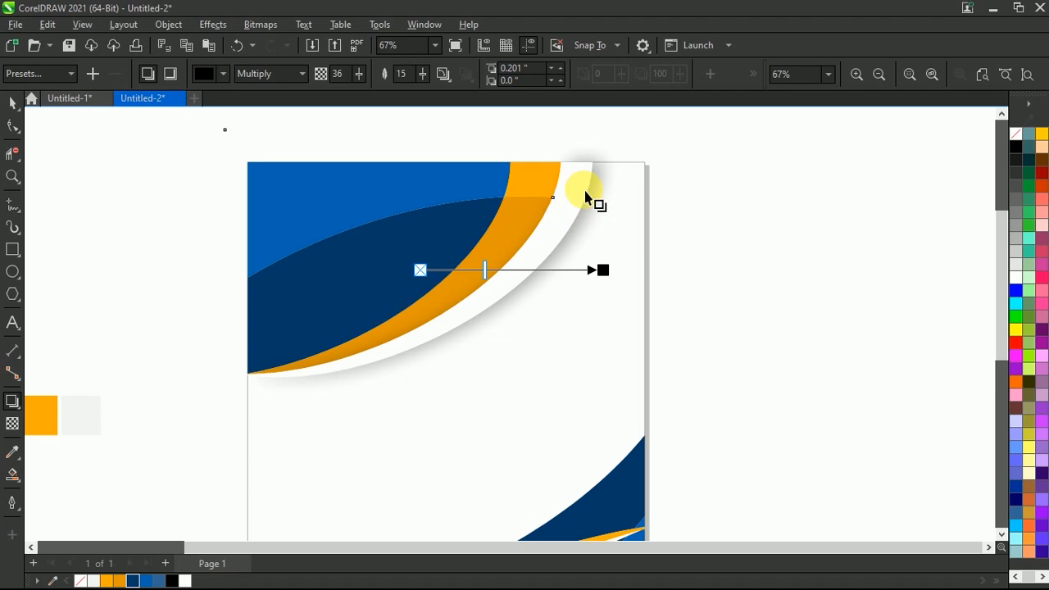
- Separate the drop shadow from the top white band
{"action": "left_click", "coordinate": [13, 106]}
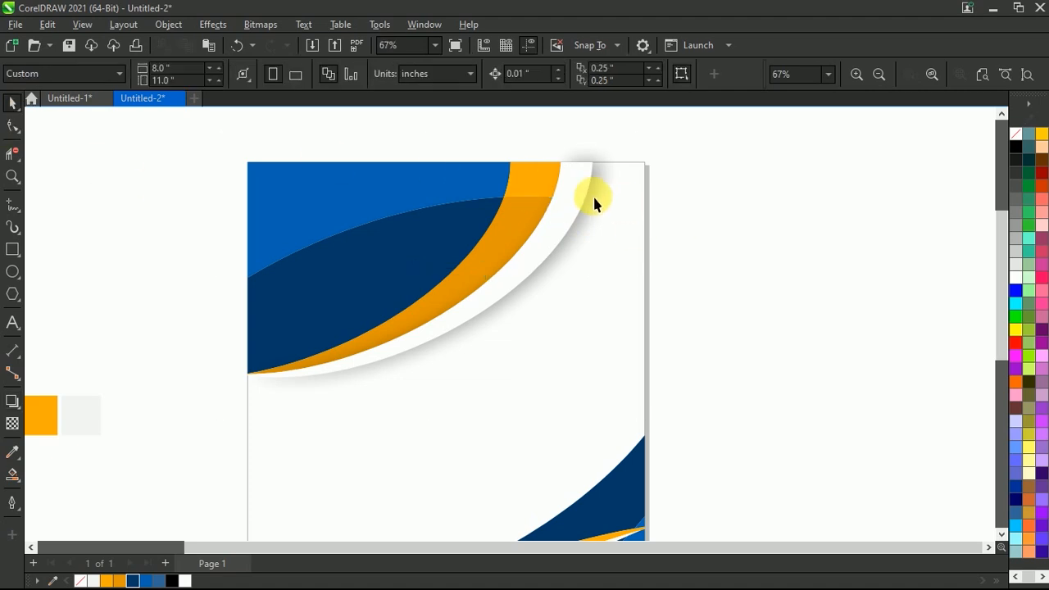
{"action": "right_click", "coordinate": [593, 199]}
{"action": "left_click", "coordinate": [694, 204]}
{"action": "left_click", "coordinate": [729, 190]}
- Crop the separated shadow to the page's top and left edges with the Shape tool
{"action": "left_click", "coordinate": [598, 194]}
{"action": "left_click", "coordinate": [13, 127]}
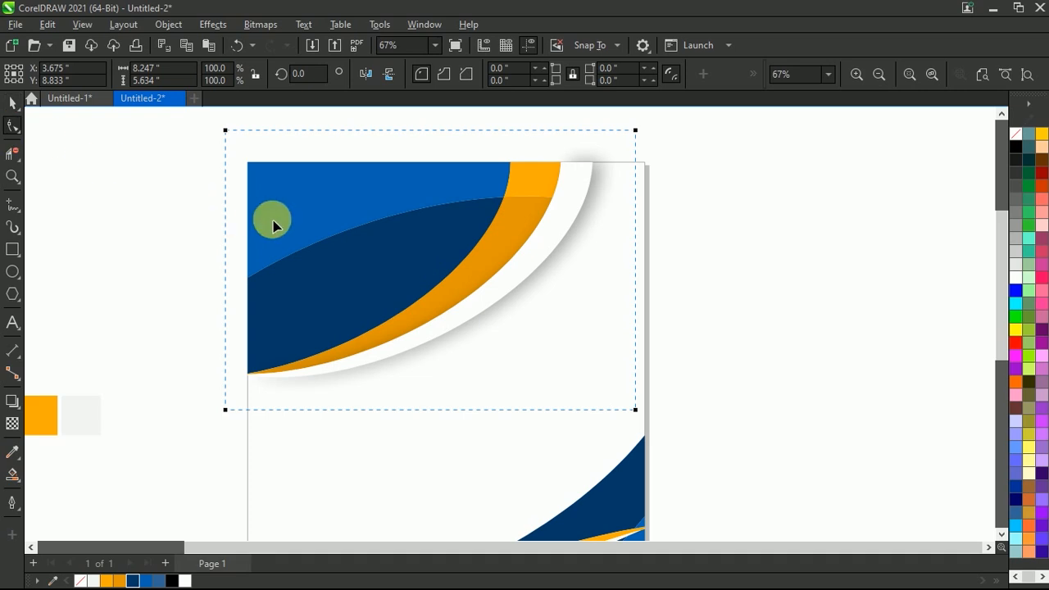
{"action": "right_click", "coordinate": [274, 222]}
{"action": "left_click", "coordinate": [396, 165]}
{"action": "left_click_drag", "start_coordinate": [660, 123], "coordinate": [395, 161]}
{"action": "left_click_drag", "start_coordinate": [637, 131], "coordinate": [636, 164]}
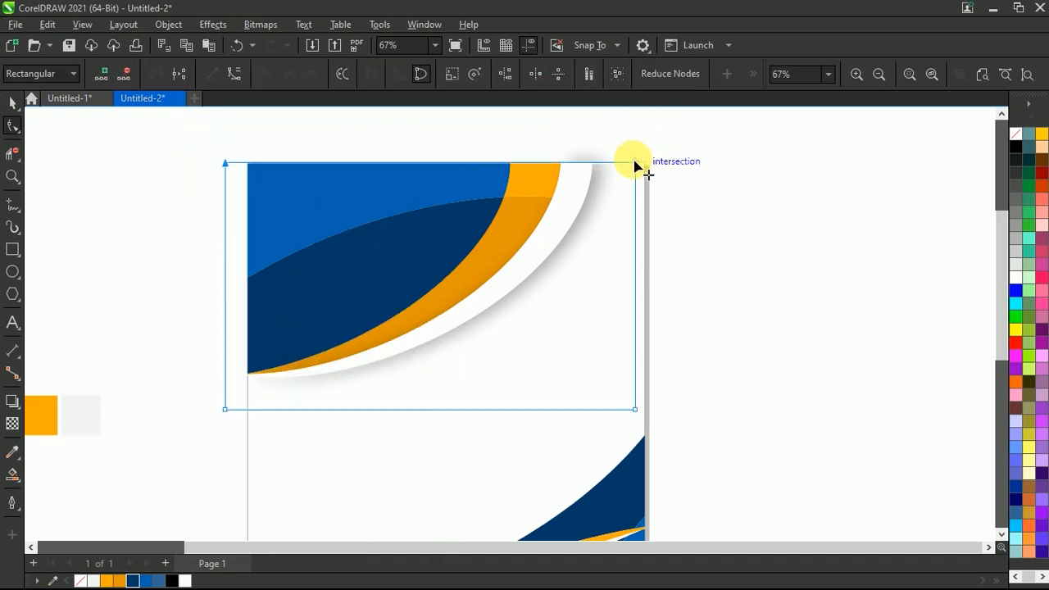
{"action": "scroll", "coordinate": [606, 213], "scroll_direction": "down", "scroll_amount": 2}
{"action": "left_click_drag", "start_coordinate": [220, 131], "coordinate": [303, 376]}
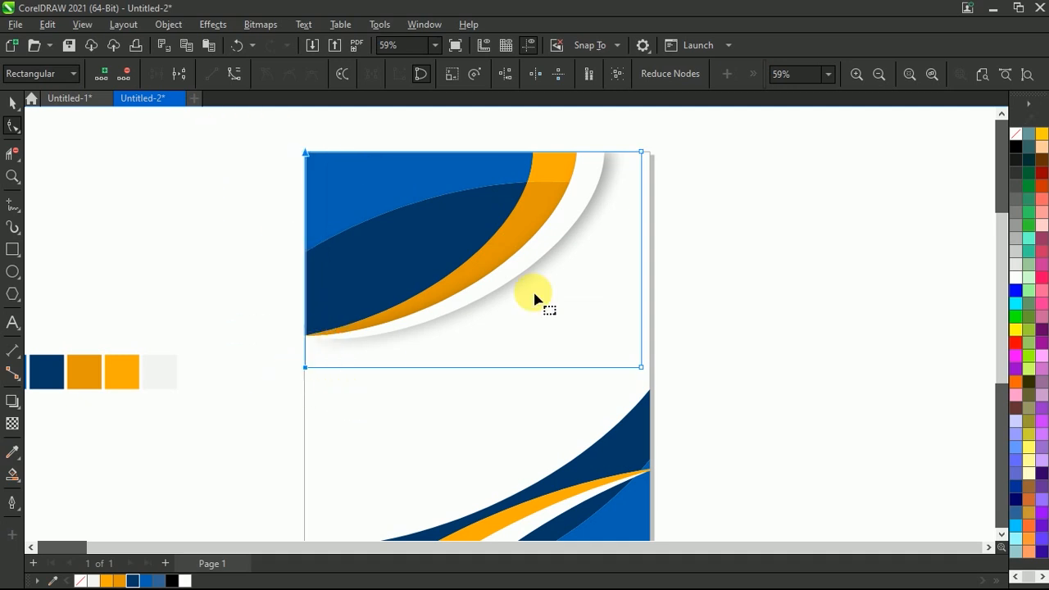
{"action": "scroll", "coordinate": [517, 270], "scroll_direction": "down", "scroll_amount": 4}
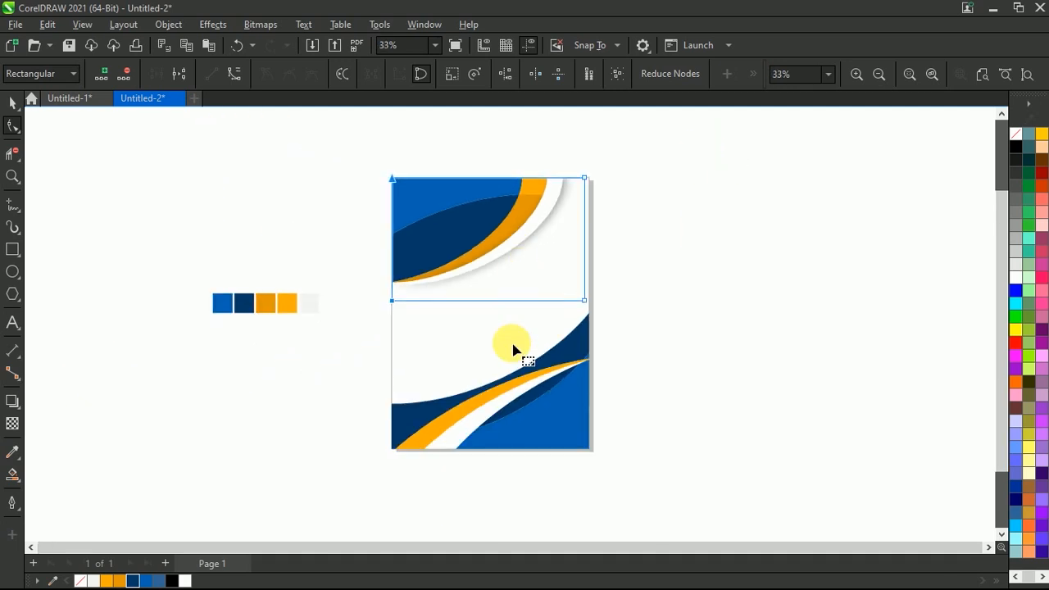
{"action": "left_click", "coordinate": [13, 102]}
{"action": "key", "text": "Escape"}
- Add a drop shadow to the bottom white strip, offset about 0.09 inch right and 0.08 inch down
{"action": "scroll", "coordinate": [550, 215], "scroll_direction": "up", "scroll_amount": 1}
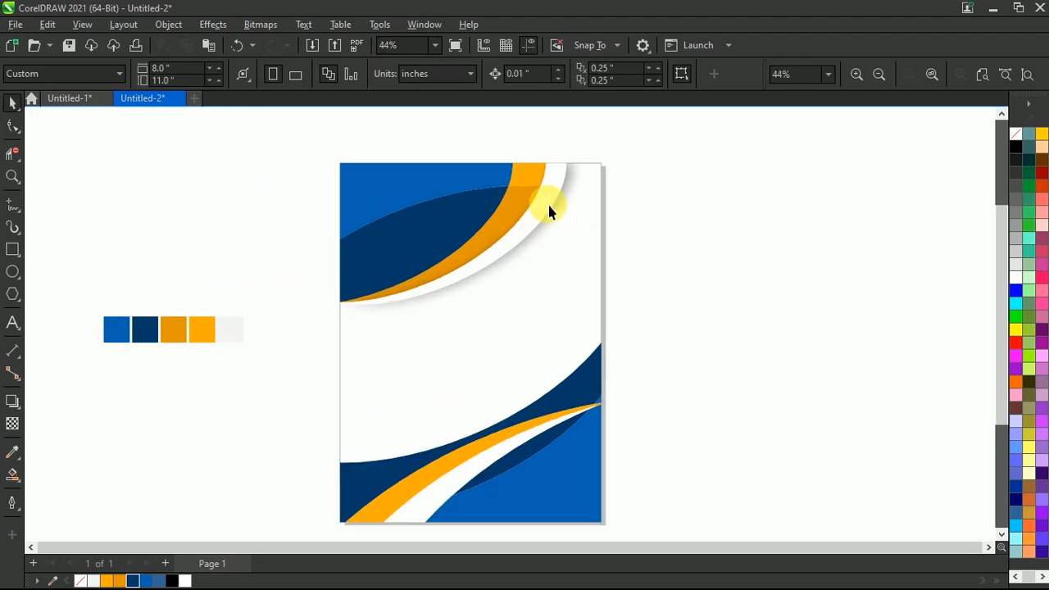
{"action": "scroll", "coordinate": [515, 324], "scroll_direction": "up", "scroll_amount": 2}
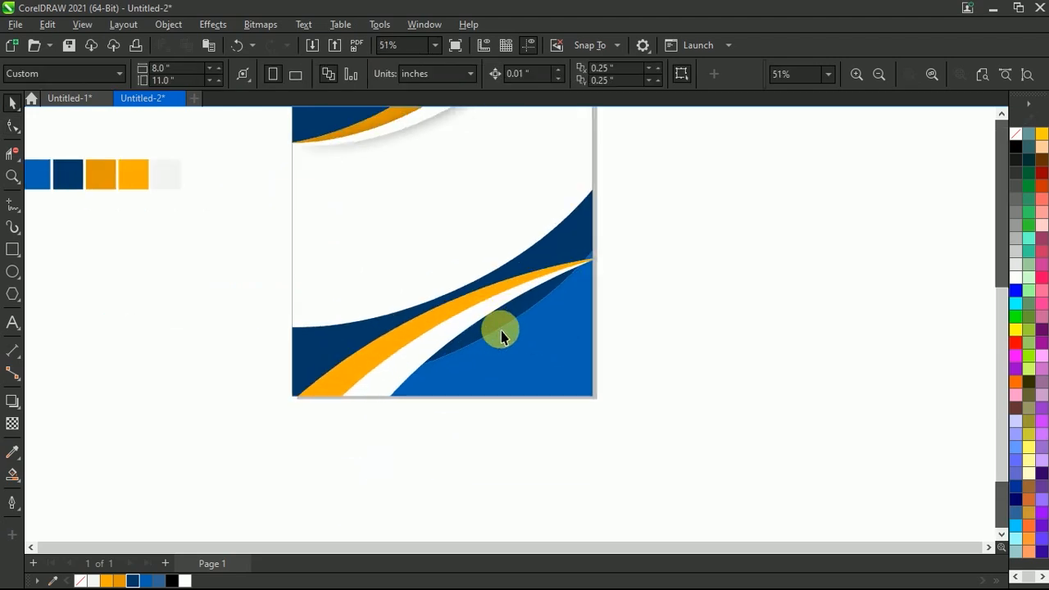
{"action": "left_click", "coordinate": [511, 322]}
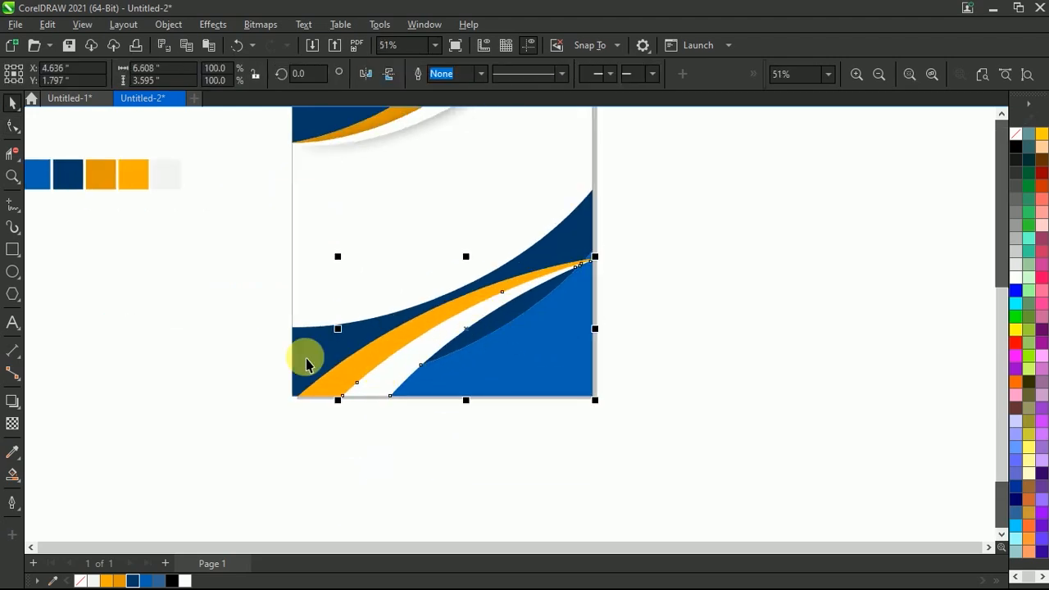
{"action": "left_click", "coordinate": [13, 402]}
{"action": "scroll", "coordinate": [478, 398], "scroll_direction": "up", "scroll_amount": 3}
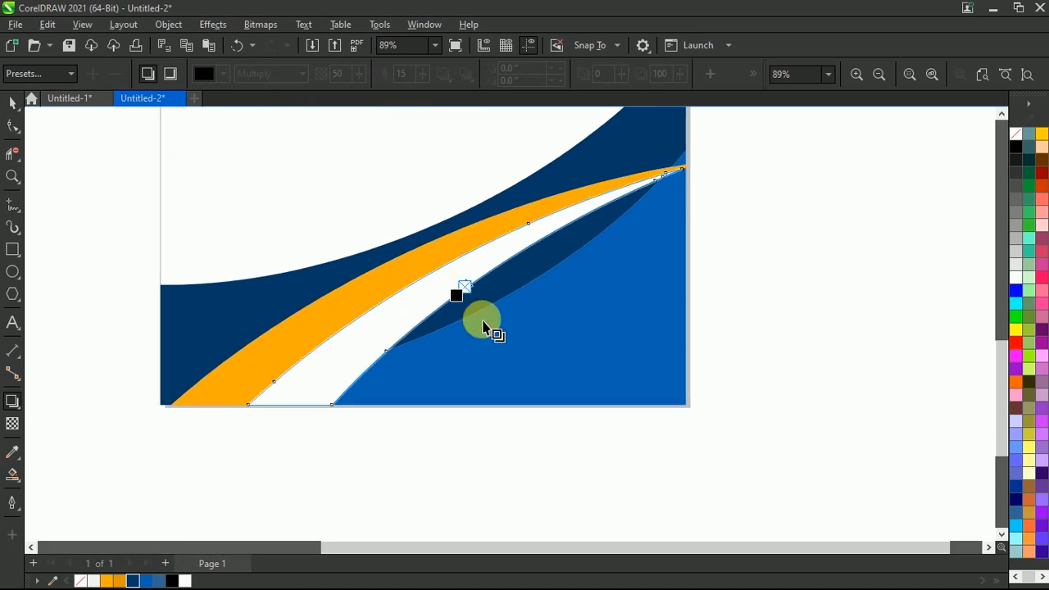
{"action": "left_click_drag", "start_coordinate": [550, 364], "coordinate": [598, 410]}
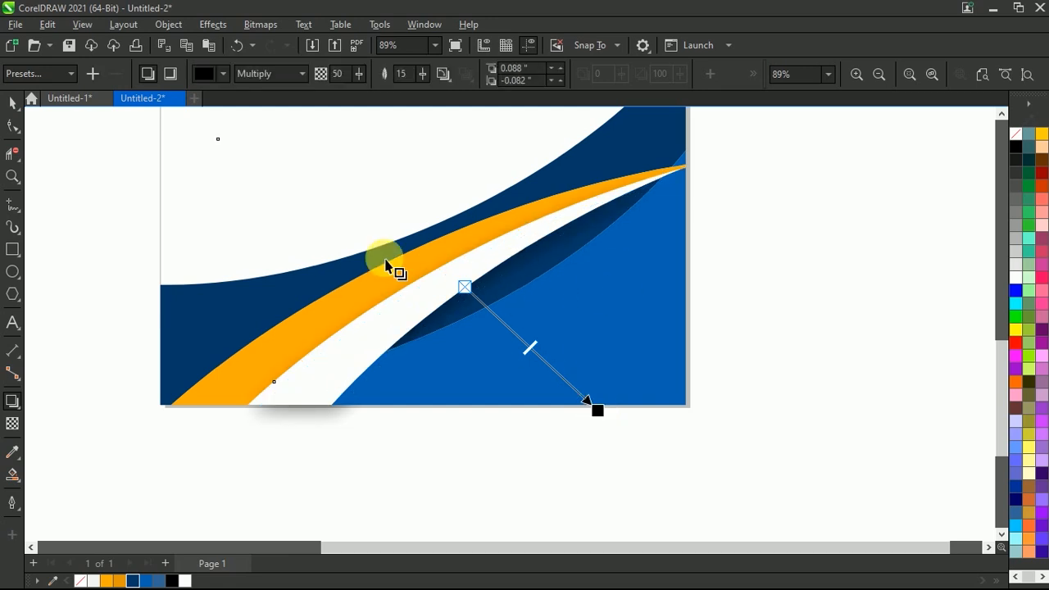
- Separate the drop shadow from the bottom white strip
{"action": "left_click", "coordinate": [12, 103]}
{"action": "left_click", "coordinate": [77, 179]}
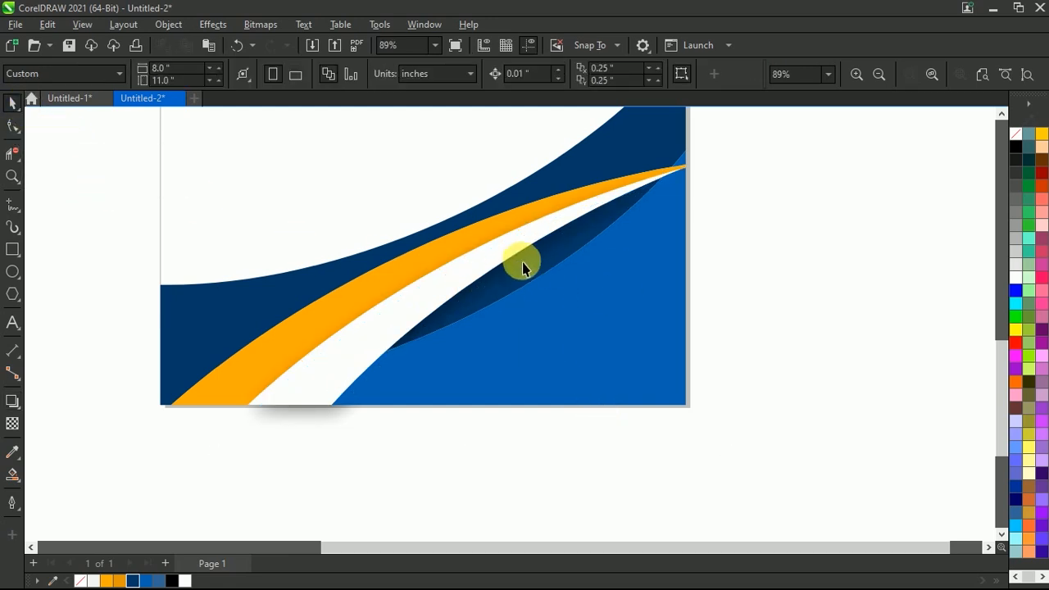
{"action": "right_click", "coordinate": [522, 262]}
{"action": "left_click", "coordinate": [599, 274]}
{"action": "left_click", "coordinate": [798, 248]}
- Convert the bottom white strip's separated shadow to curves with the Shape tool active
{"action": "left_click", "coordinate": [529, 262]}
{"action": "left_click", "coordinate": [18, 131]}
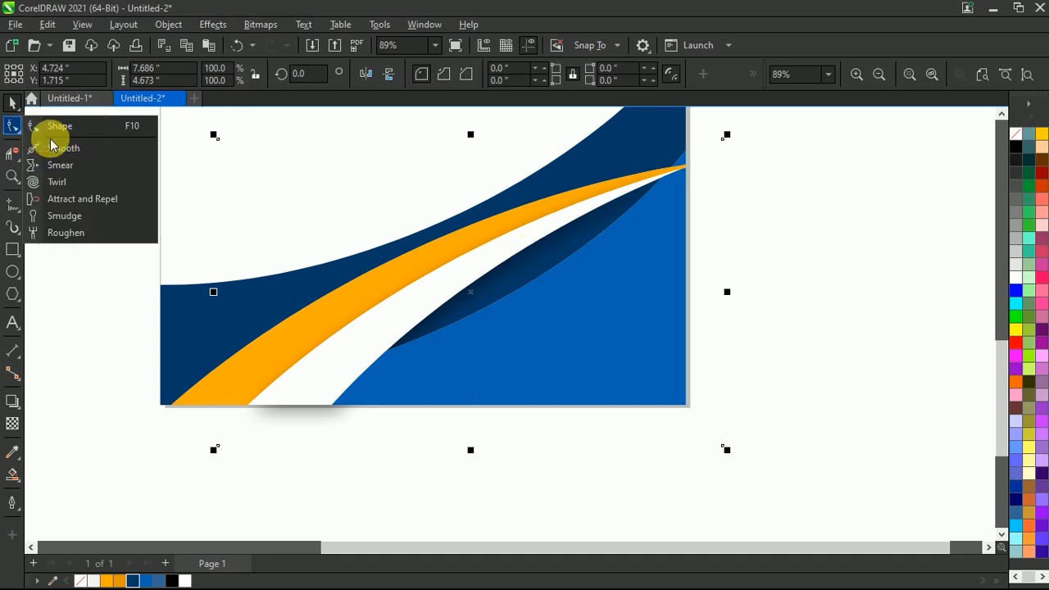
{"action": "left_click", "coordinate": [57, 128]}
{"action": "scroll", "coordinate": [557, 372], "scroll_direction": "down", "scroll_amount": 1}
{"action": "right_click", "coordinate": [509, 320]}
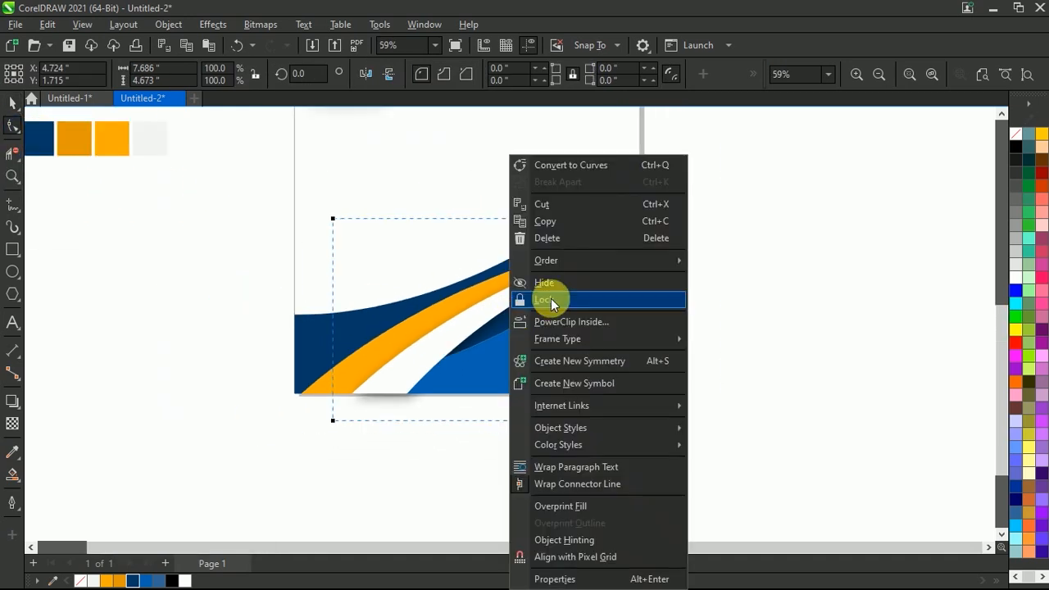
{"action": "left_click", "coordinate": [644, 166]}
- Crop the separated shadow to the page's right and bottom edges and trim its left side to where the white strip ends
{"action": "scroll", "coordinate": [566, 250], "scroll_direction": "up", "scroll_amount": 1}
{"action": "left_click_drag", "start_coordinate": [265, 210], "coordinate": [271, 232]}
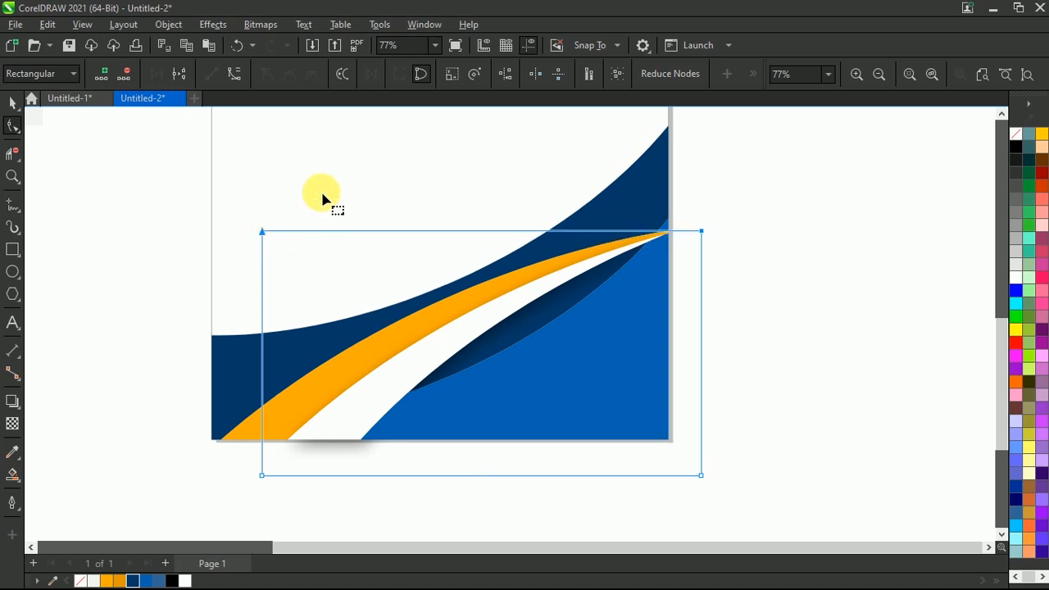
{"action": "scroll", "coordinate": [322, 199], "scroll_direction": "down", "scroll_amount": 1}
{"action": "left_click_drag", "start_coordinate": [237, 339], "coordinate": [418, 381]}
{"action": "left_click_drag", "start_coordinate": [208, 156], "coordinate": [330, 236]}
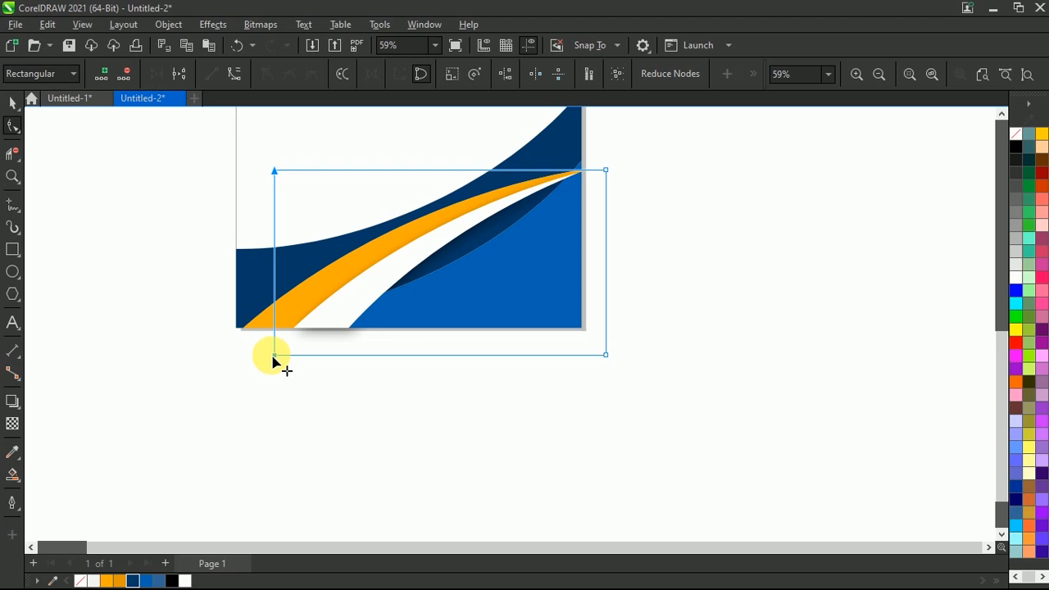
{"action": "left_click_drag", "start_coordinate": [276, 356], "coordinate": [344, 356]}
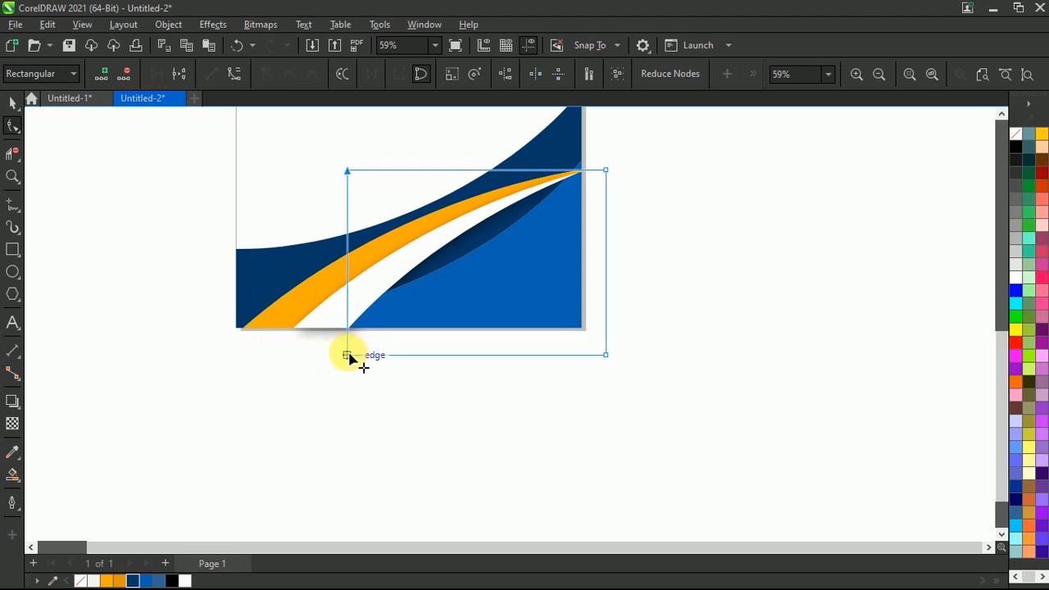
{"action": "left_click_drag", "start_coordinate": [646, 160], "coordinate": [600, 371]}
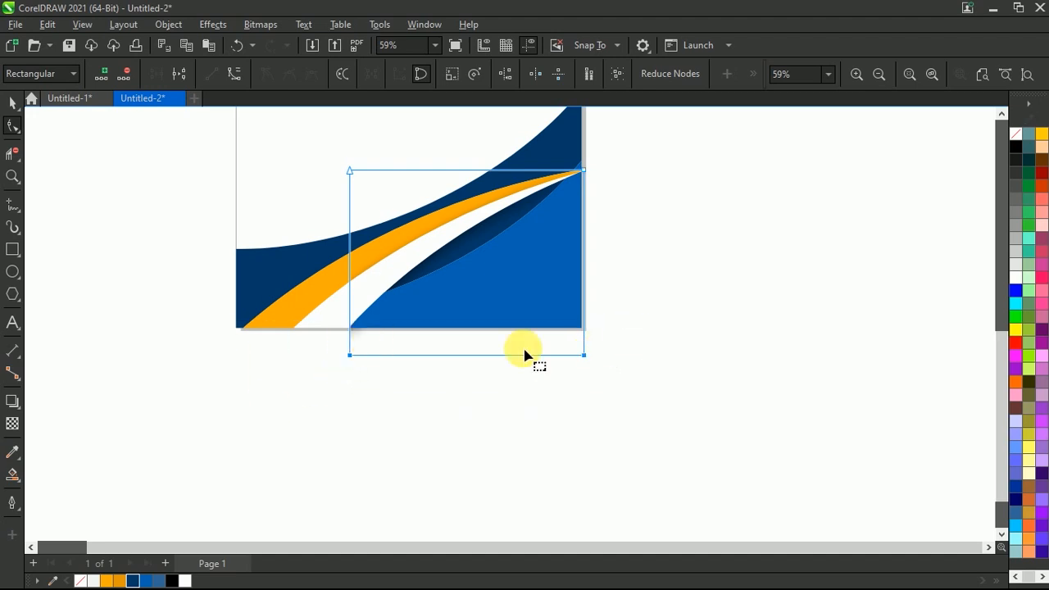
{"action": "left_click_drag", "start_coordinate": [583, 347], "coordinate": [585, 331]}
{"action": "left_click", "coordinate": [13, 101]}
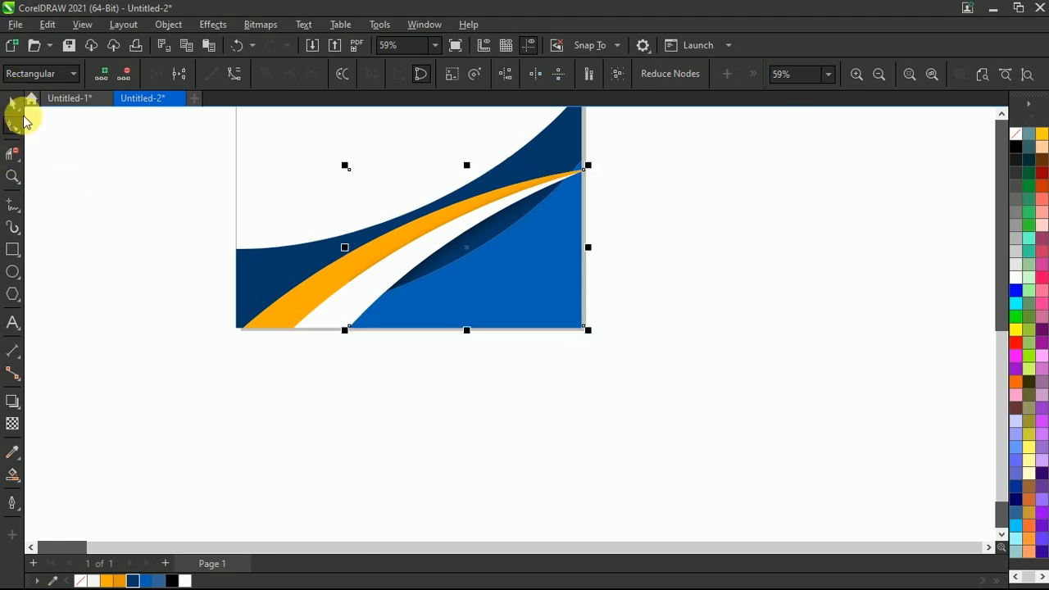
{"action": "left_click", "coordinate": [494, 373]}
- Draw a circle about 1.41 inch wide on the lower dark blue band's upper edge, filled dark blue without an outline
{"action": "scroll", "coordinate": [525, 377], "scroll_direction": "down", "scroll_amount": 2}
{"action": "scroll", "coordinate": [508, 385], "scroll_direction": "up", "scroll_amount": 2}
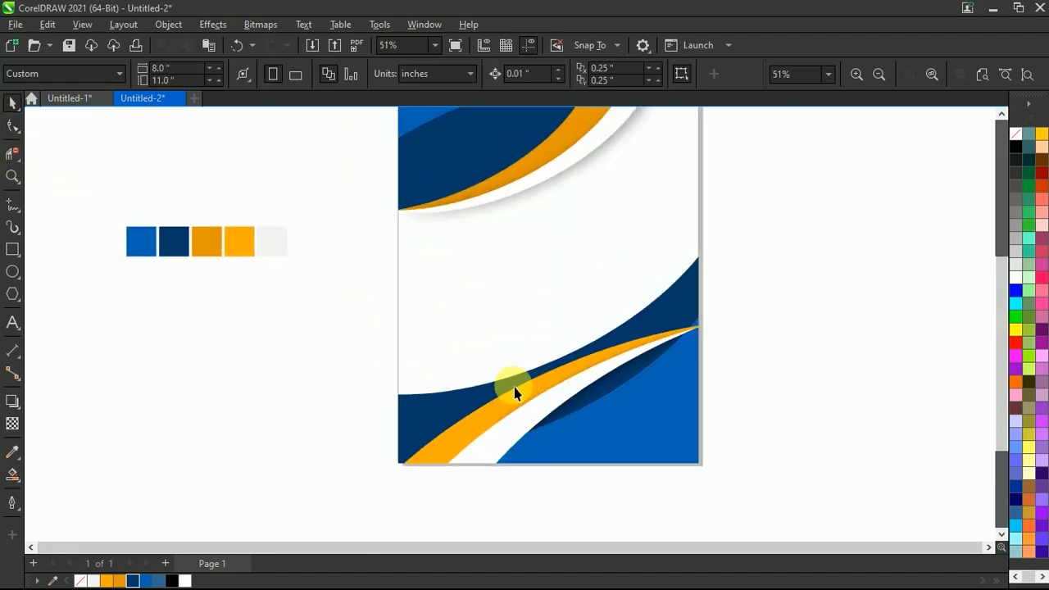
{"action": "left_click", "coordinate": [12, 272]}
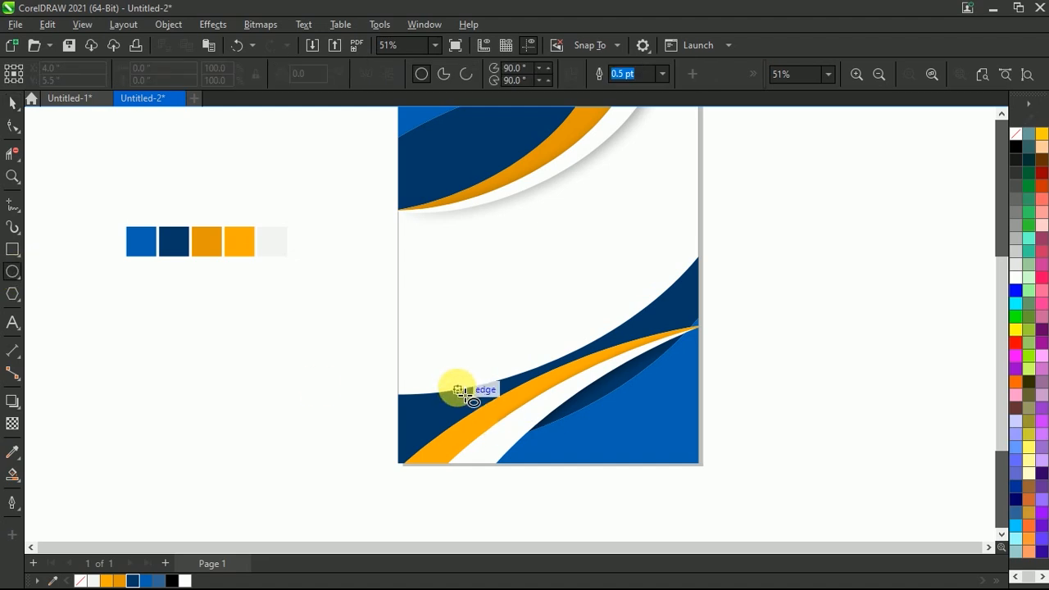
{"action": "left_click_drag", "start_coordinate": [450, 391], "coordinate": [479, 420]}
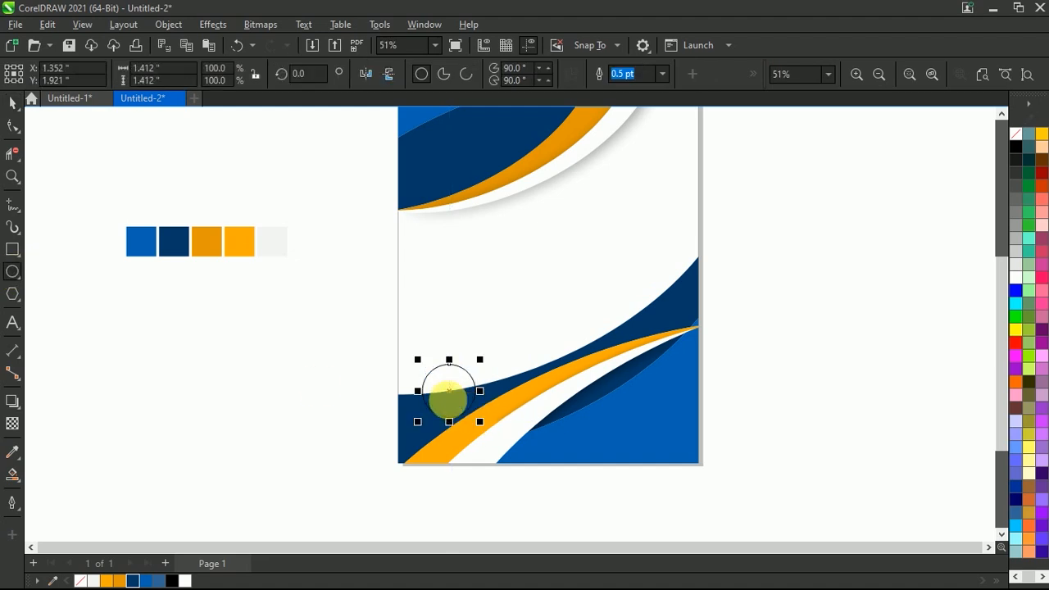
{"action": "left_click", "coordinate": [134, 579]}
{"action": "scroll", "coordinate": [541, 361], "scroll_direction": "up", "scroll_amount": 1}
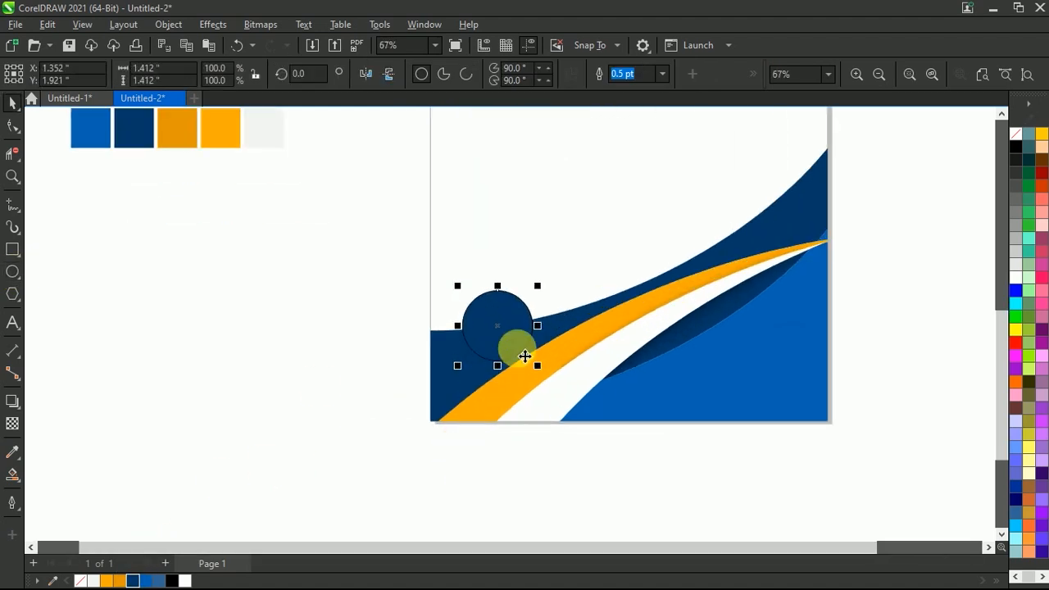
{"action": "right_click", "coordinate": [1017, 138]}
- Create a concentric copy of the circle scaled down to about 0.83 inch and fill it white
{"action": "scroll", "coordinate": [514, 303], "scroll_direction": "up", "scroll_amount": 2}
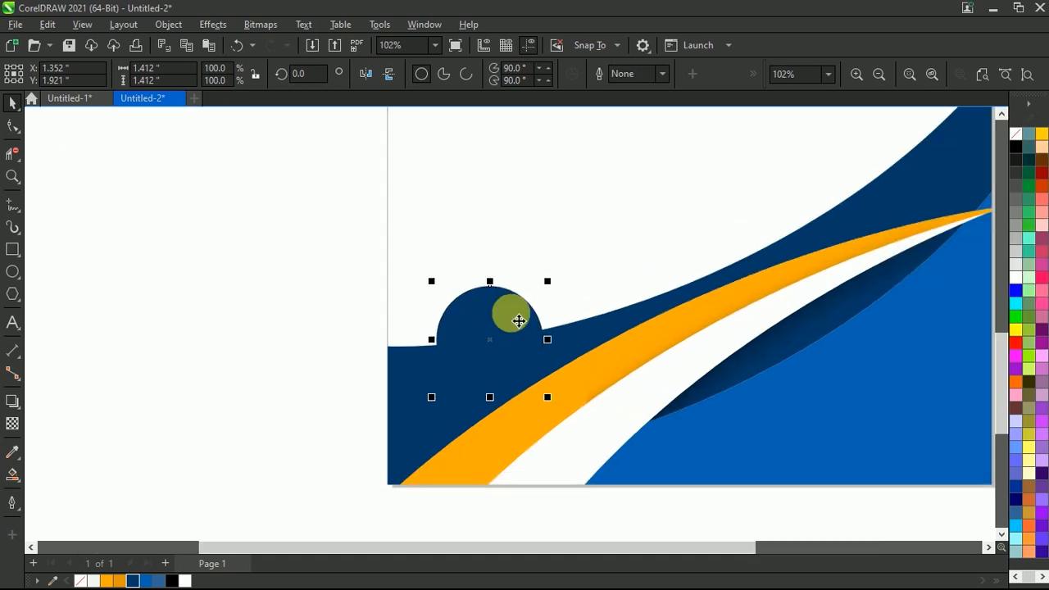
{"action": "left_click_drag", "start_coordinate": [549, 399], "coordinate": [529, 378]}
{"action": "left_click", "coordinate": [1020, 279]}
- Group the dark blue circle with the white circle inside it
{"action": "scroll", "coordinate": [484, 299], "scroll_direction": "down", "scroll_amount": 1}
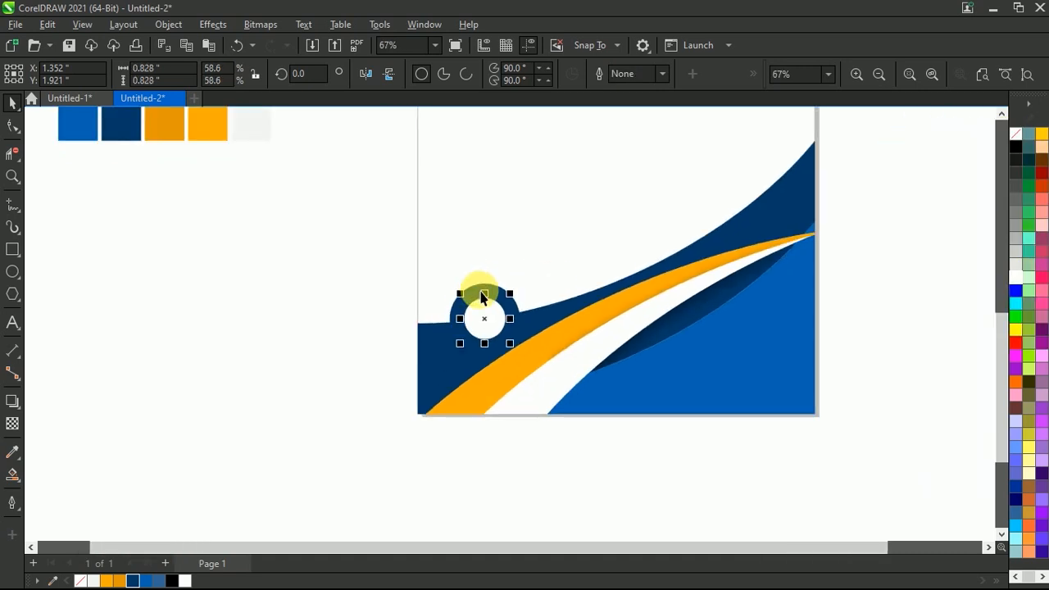
{"action": "left_click_drag", "start_coordinate": [337, 250], "coordinate": [551, 344]}
{"action": "right_click", "coordinate": [475, 313]}
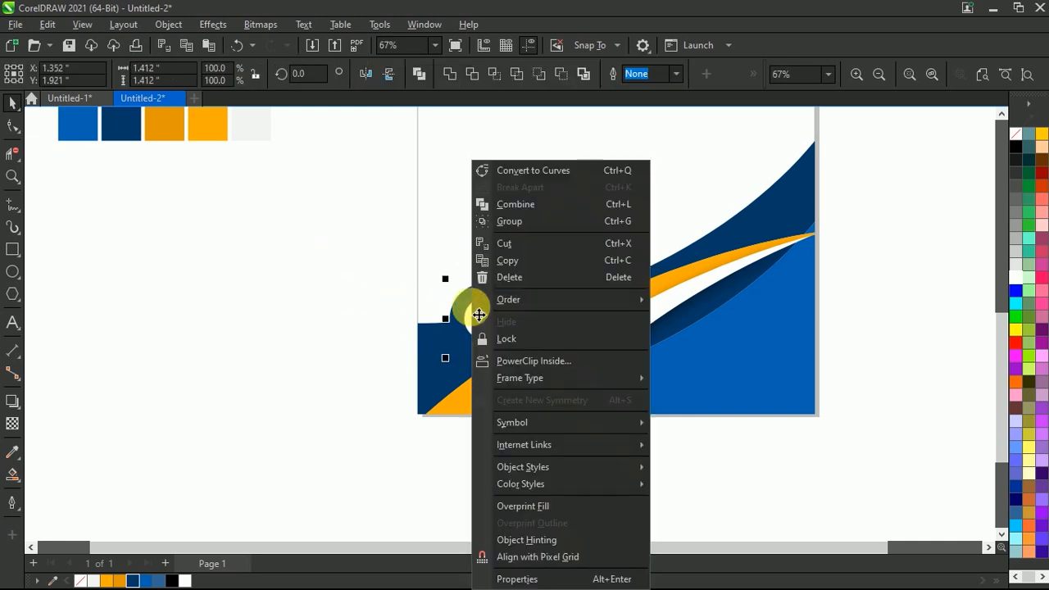
{"action": "left_click", "coordinate": [601, 220]}
- Add a drop shadow to the circle group, offset about 0.04 inch right and 0.11 inch down
{"action": "left_click", "coordinate": [12, 402]}
{"action": "left_click_drag", "start_coordinate": [484, 319], "coordinate": [500, 369]}
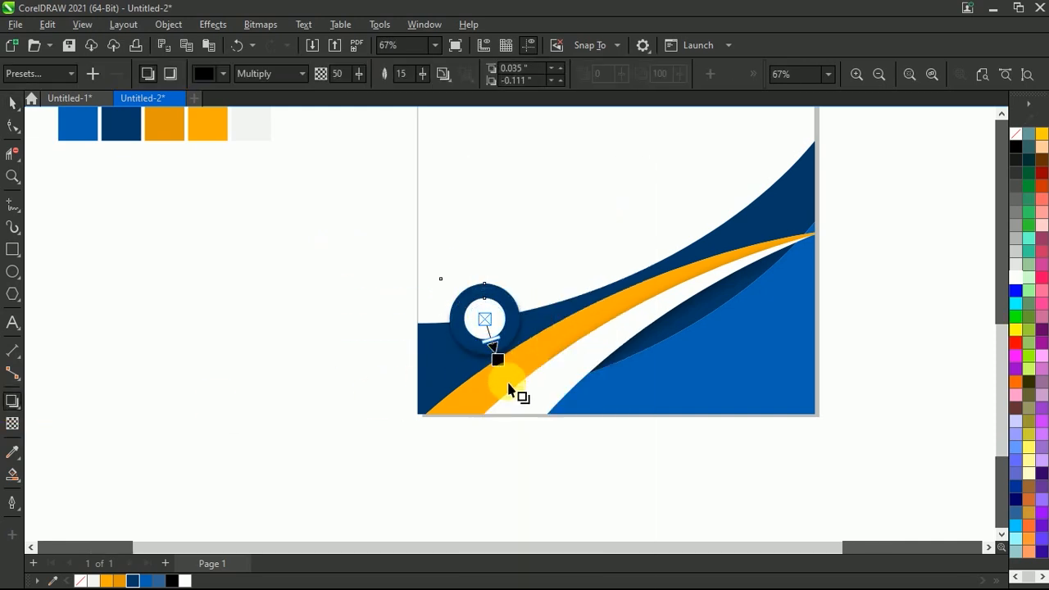
{"action": "scroll", "coordinate": [507, 382], "scroll_direction": "up", "scroll_amount": 1}
{"action": "left_click", "coordinate": [12, 101]}
{"action": "left_click", "coordinate": [265, 270]}
- Delete the row of colour sample squares beside the page
{"action": "scroll", "coordinate": [441, 352], "scroll_direction": "down", "scroll_amount": 2}
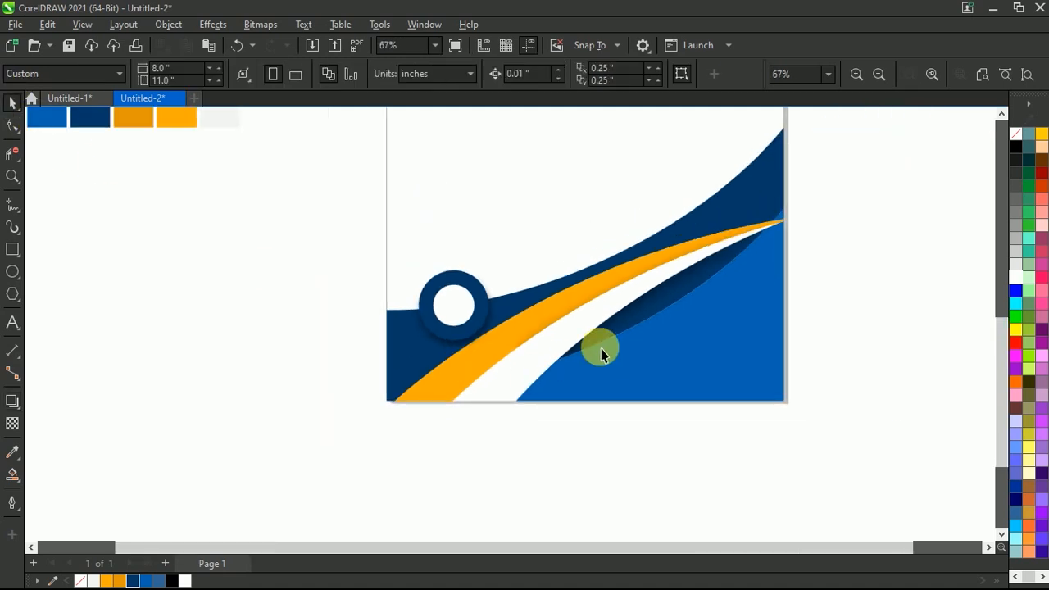
{"action": "left_click_drag", "start_coordinate": [267, 180], "coordinate": [441, 295]}
{"action": "key", "text": "Delete"}
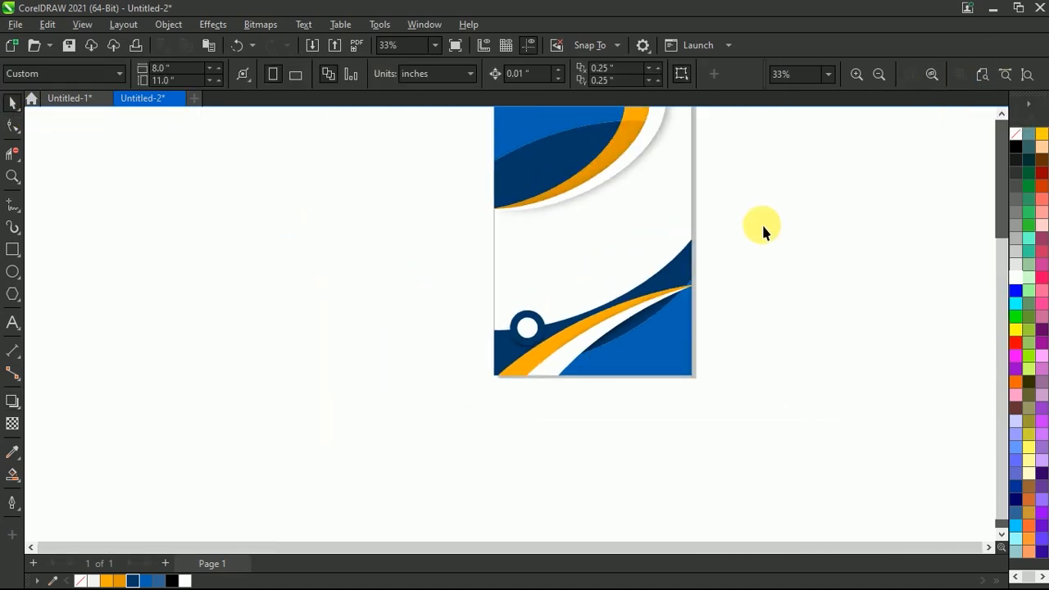
- Fill the 8 by 11 inch page background rectangle with light grey
{"action": "left_click", "coordinate": [1025, 78]}
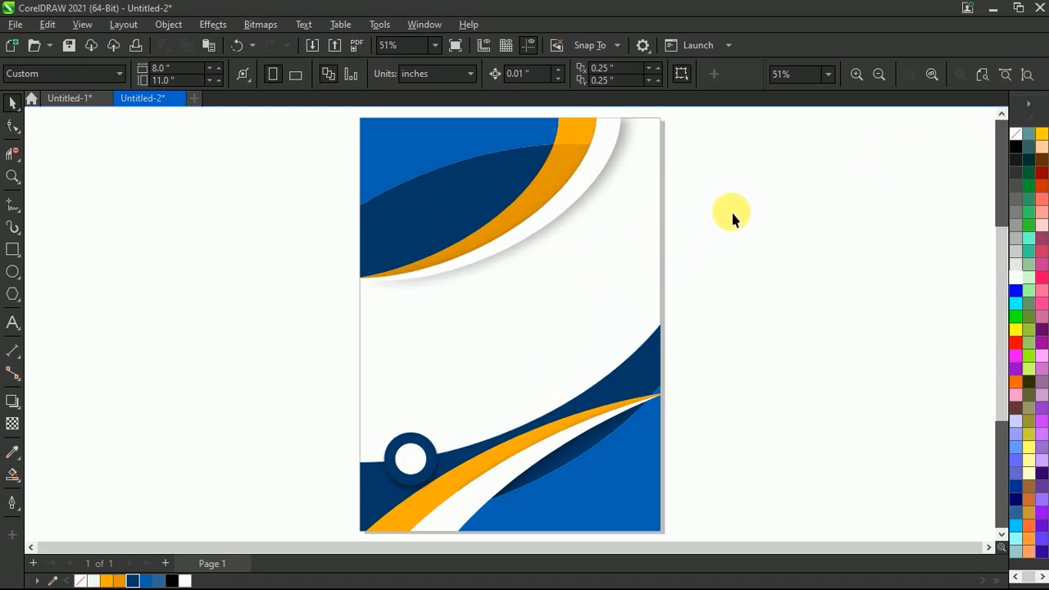
{"action": "left_click", "coordinate": [637, 227]}
{"action": "left_click", "coordinate": [562, 327]}
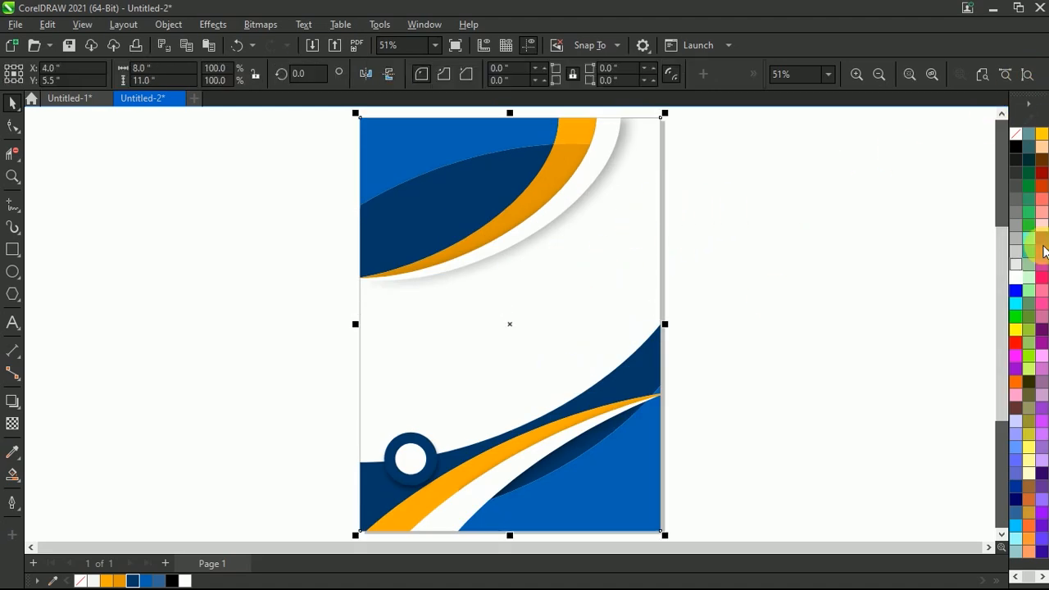
{"action": "left_click", "coordinate": [1015, 265]}
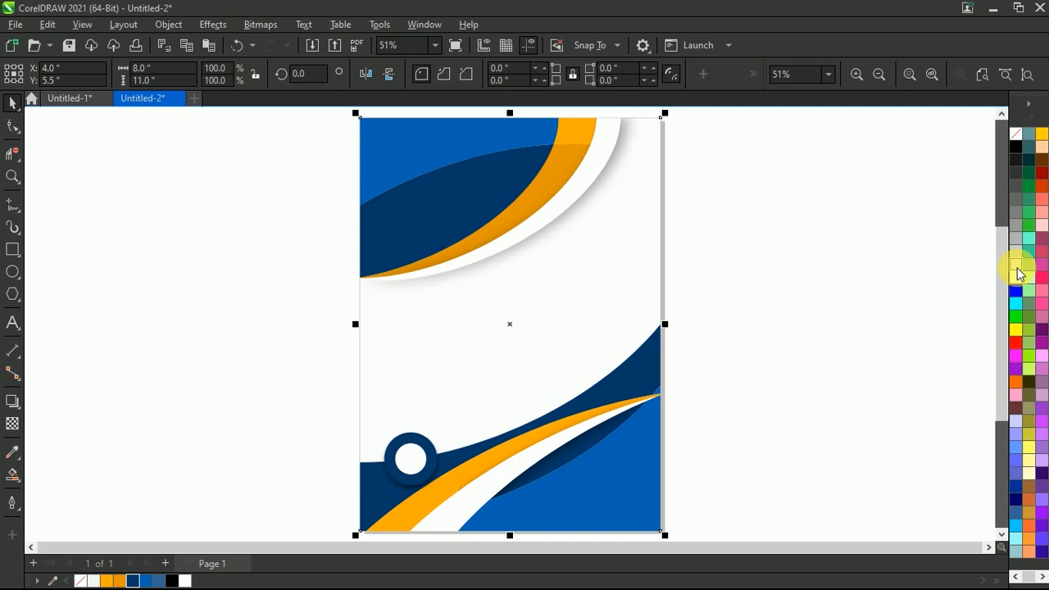
{"action": "left_click", "coordinate": [856, 271]}
- Select all the artwork on the page and group it
{"action": "scroll", "coordinate": [601, 238], "scroll_direction": "down", "scroll_amount": 1}
{"action": "left_click_drag", "start_coordinate": [755, 118], "coordinate": [387, 443]}
{"action": "right_click", "coordinate": [553, 311]}
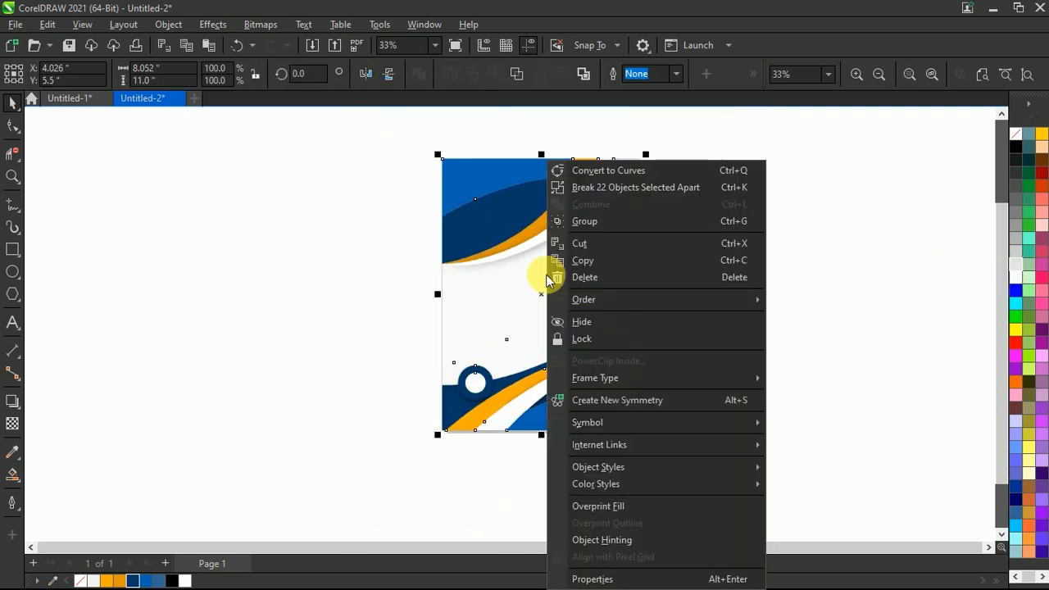
{"action": "left_click", "coordinate": [722, 222]}
- Fit the page in view, deselect the artwork and show the layout in full-screen preview
{"action": "left_click", "coordinate": [1027, 74]}
{"action": "left_click", "coordinate": [739, 167]}
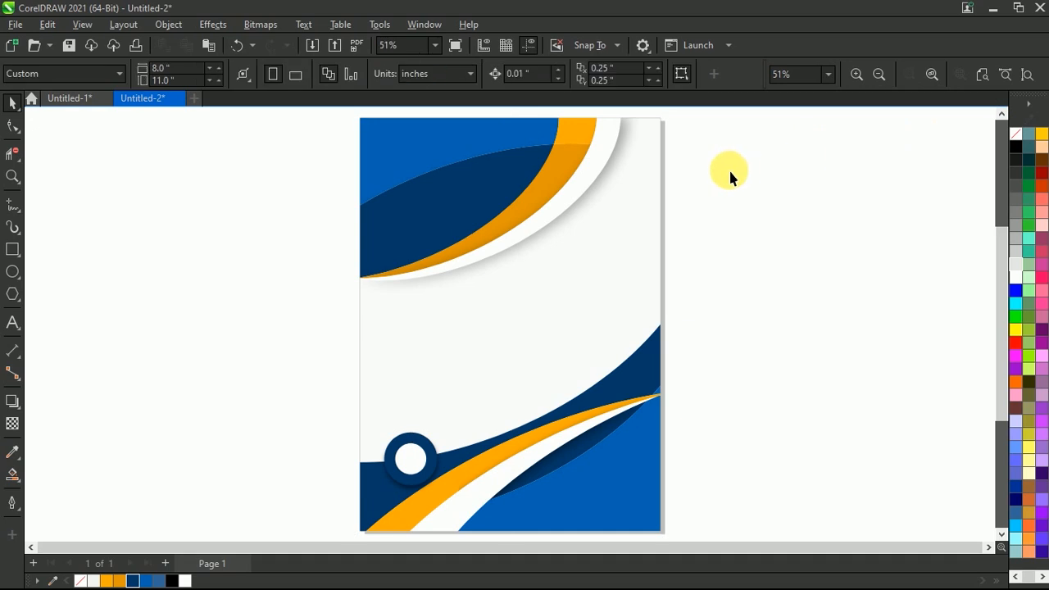
{"action": "right_click", "coordinate": [728, 171]}
{"action": "left_click", "coordinate": [776, 182]}
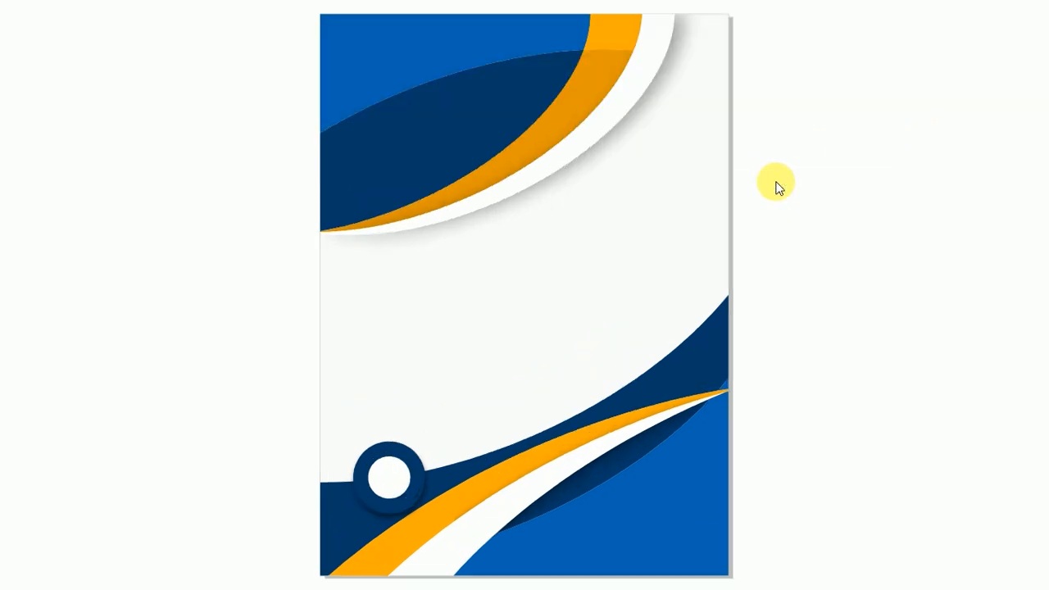